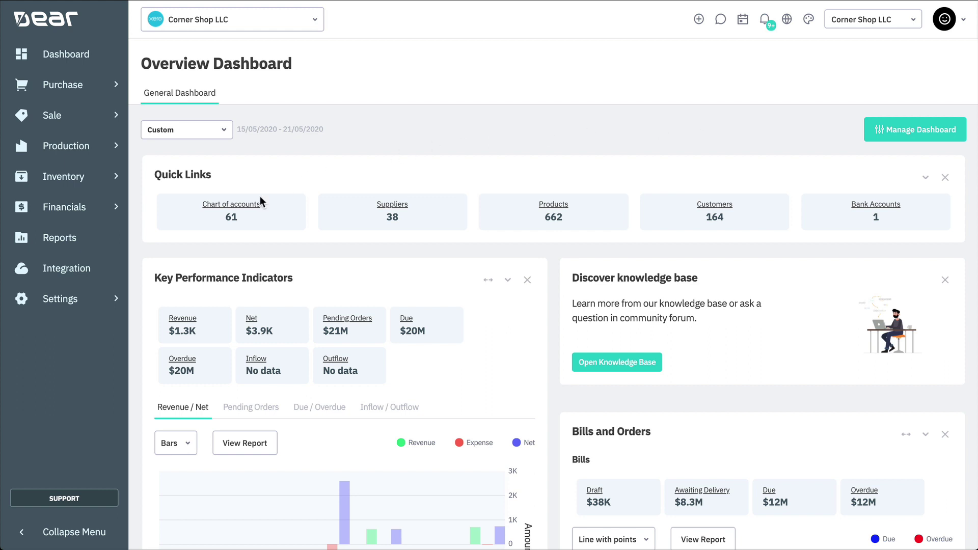
Open the Integrations catalogue from the sidebar to reach the Shopify connector
left_click(108, 269)
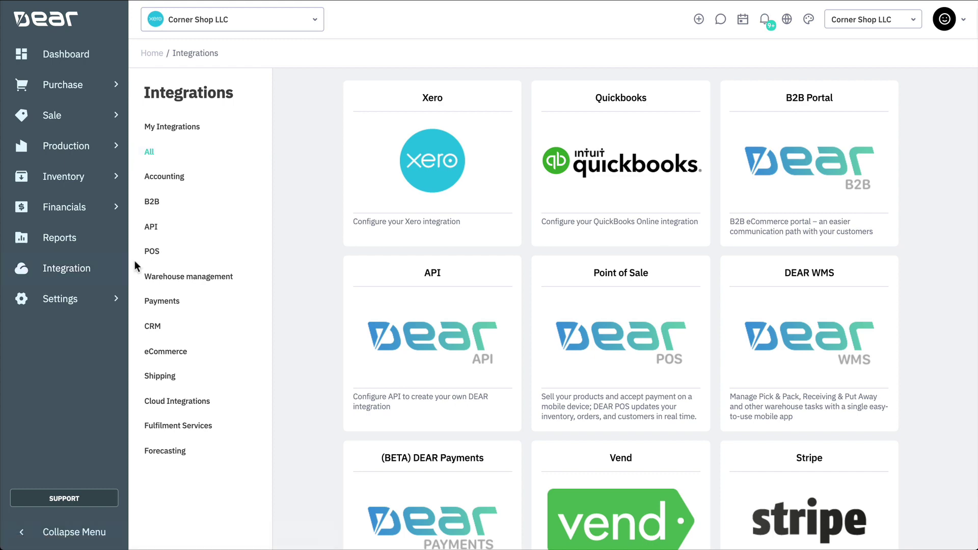
scroll(768, 275, "down", 4)
scroll(769, 276, "down", 2)
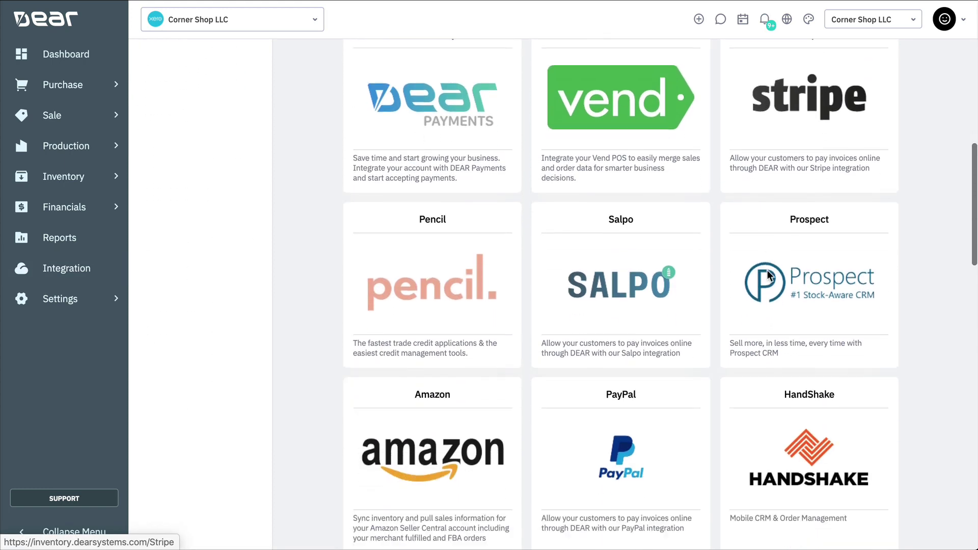
scroll(768, 276, "down", 2)
scroll(769, 277, "down", 1)
scroll(722, 348, "down", 1)
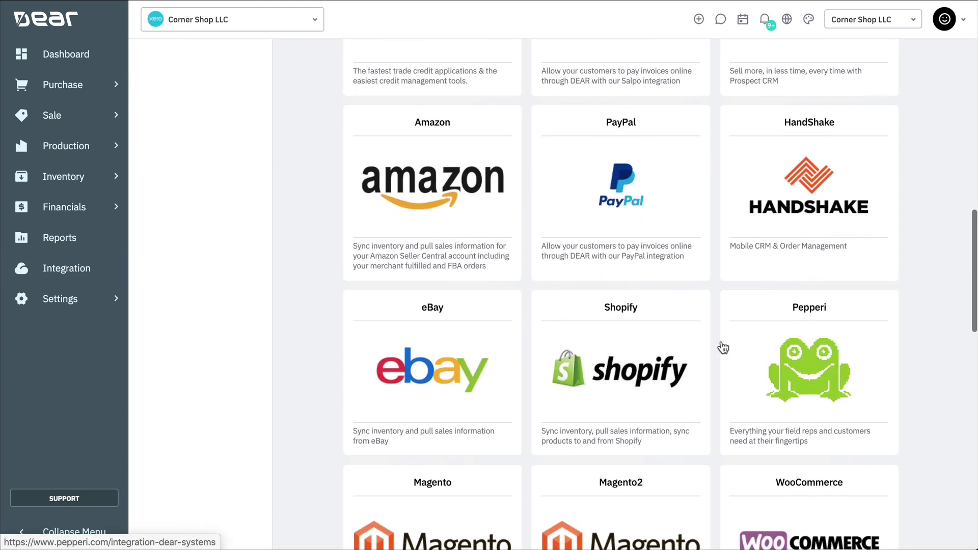
Open the Shopify integration and review the simonstore2 and combat-sports store settings
left_click(639, 375)
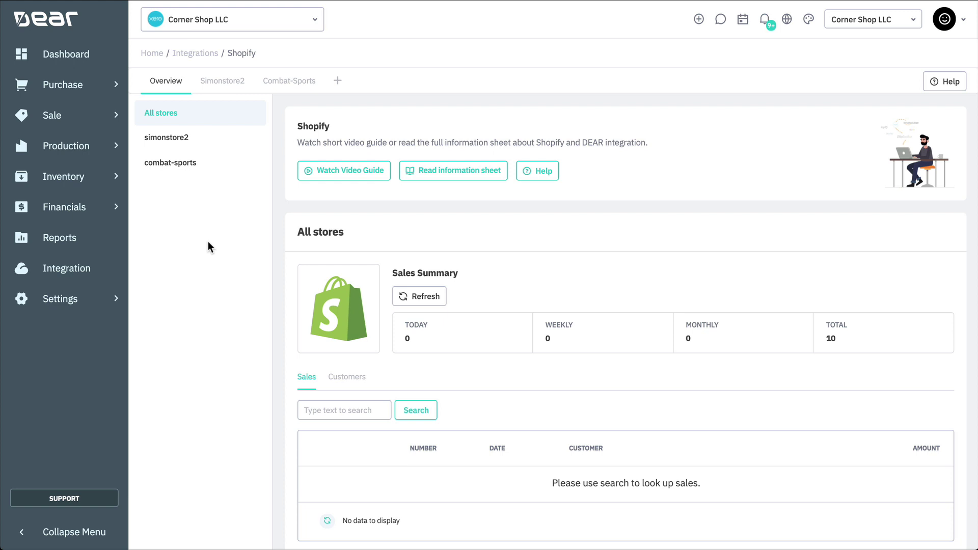
left_click(181, 139)
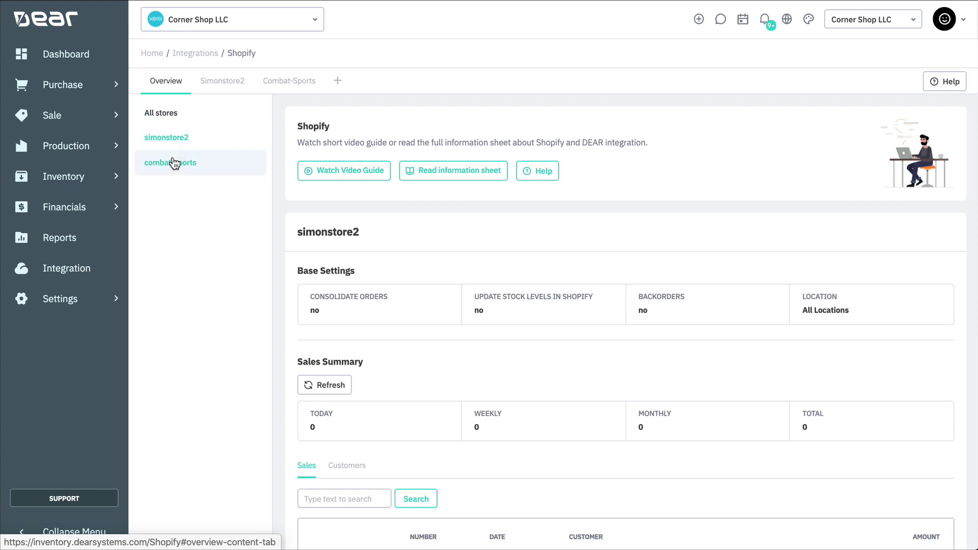
left_click(175, 162)
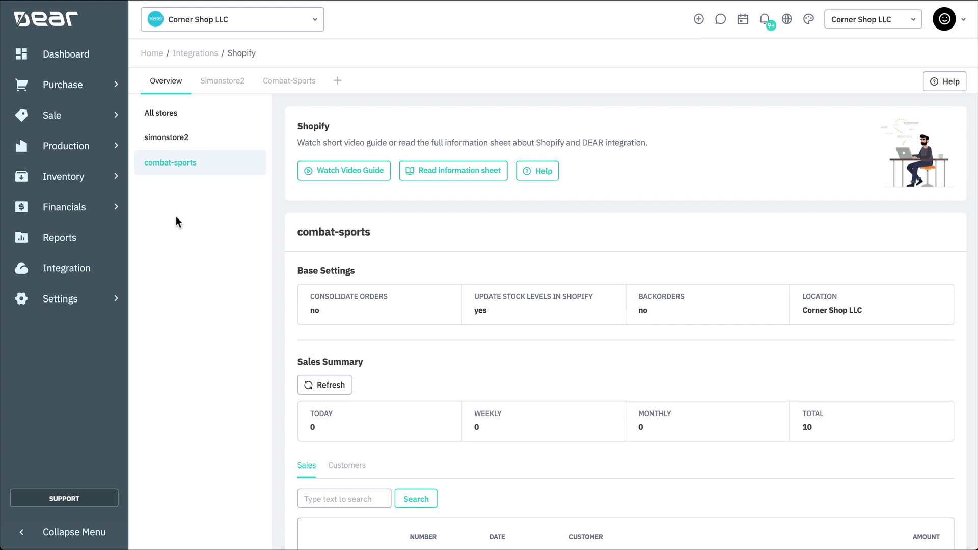
Start linking a new Shopify shop and select the shop name field
left_click(337, 81)
left_click(277, 272)
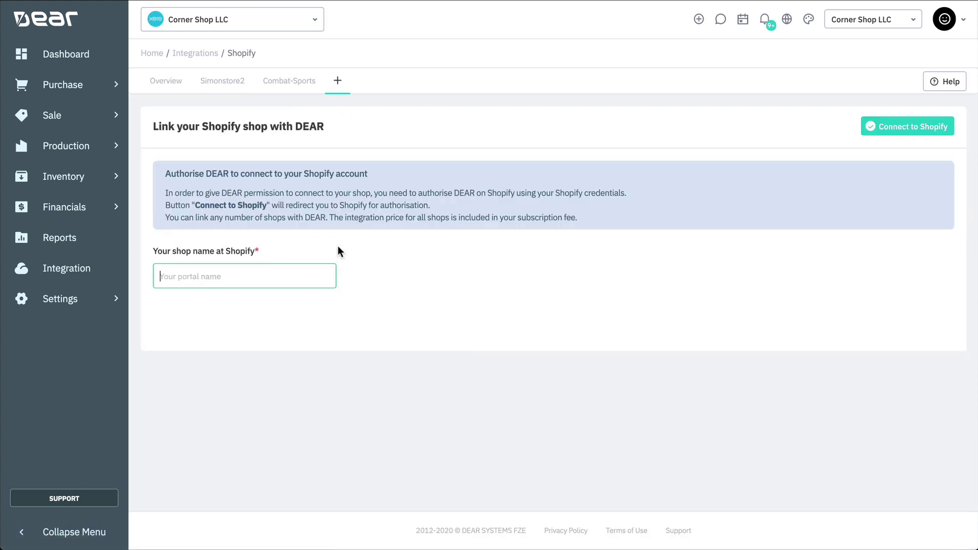
type("combat")
type("-sports")
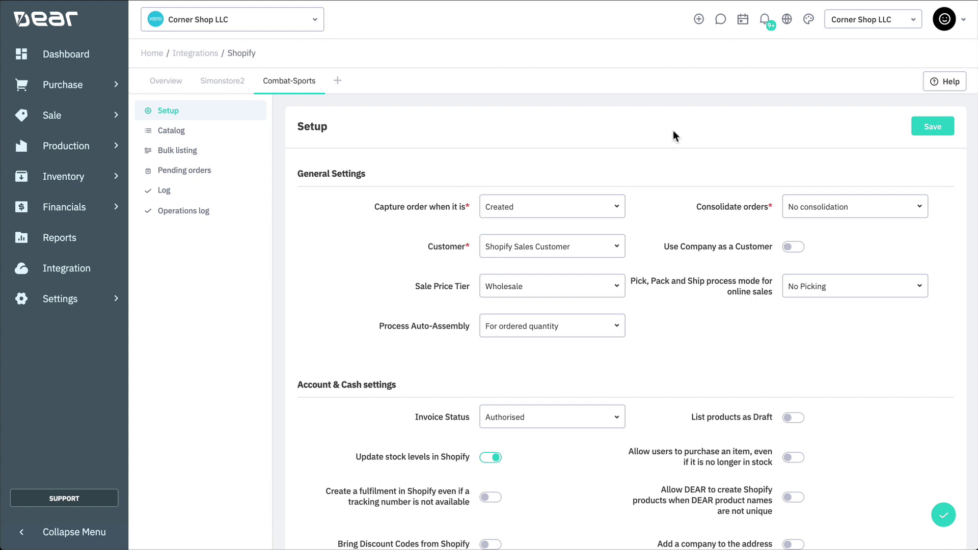
Capture orders when Paid, consolidate daily at 11:00, and leave the Customer setting unchanged
left_click(616, 209)
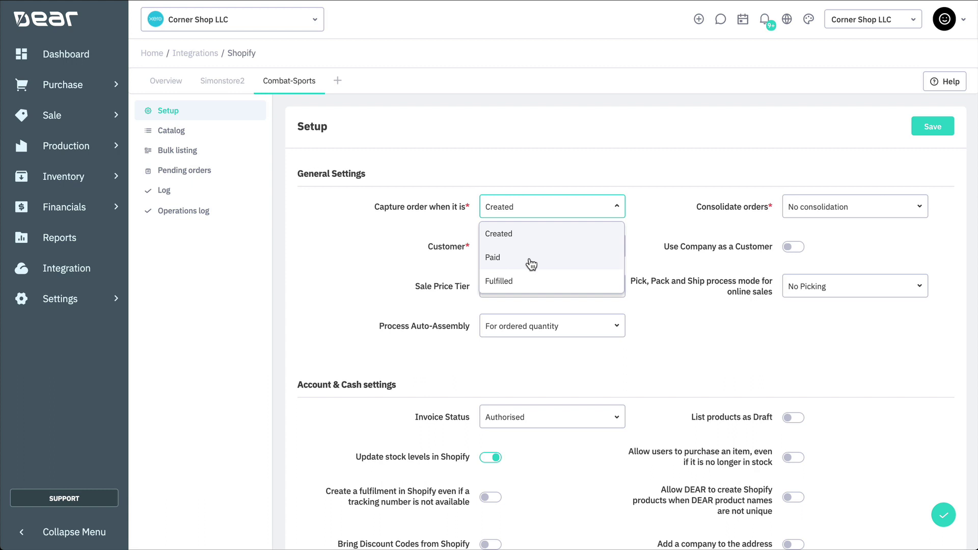
left_click(530, 258)
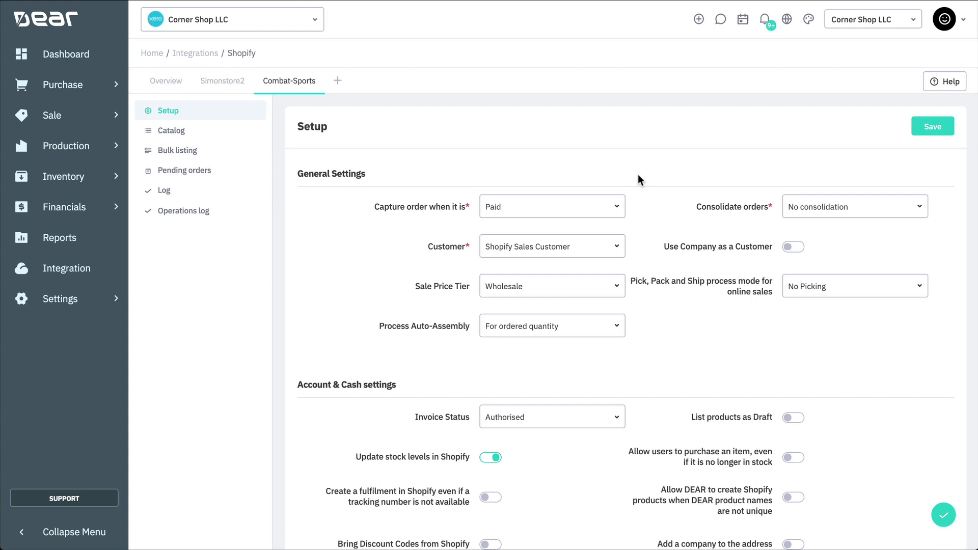
left_click(923, 214)
left_click(877, 235)
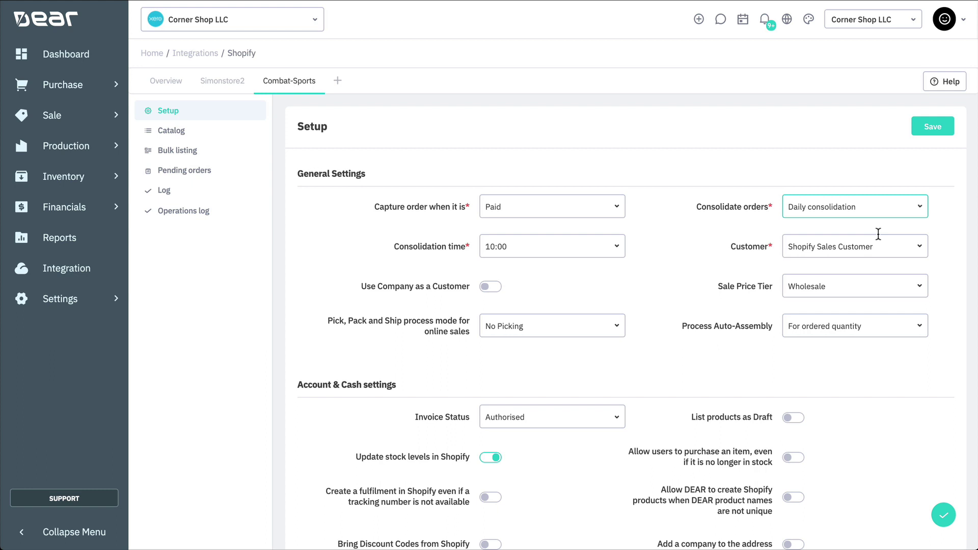
left_click(617, 250)
scroll(590, 335, "down", 2)
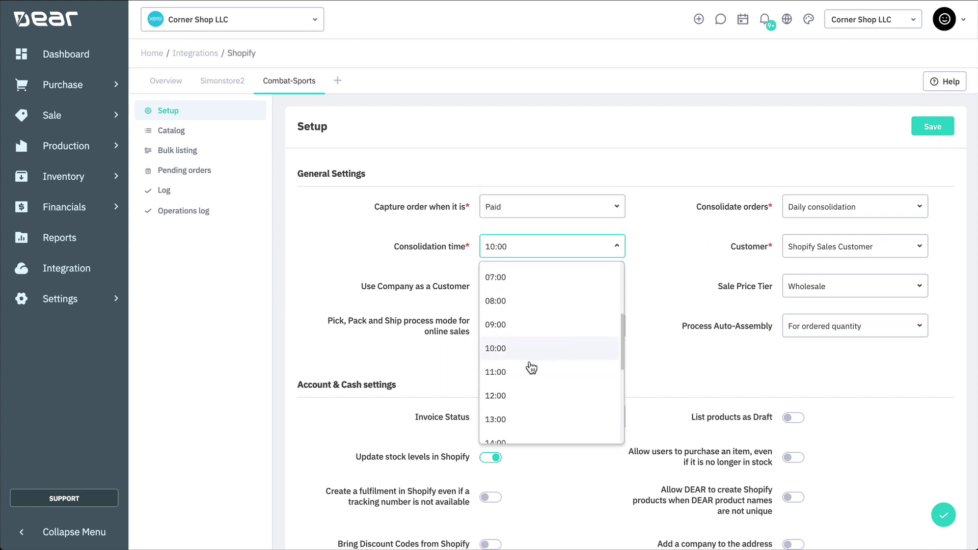
left_click(530, 368)
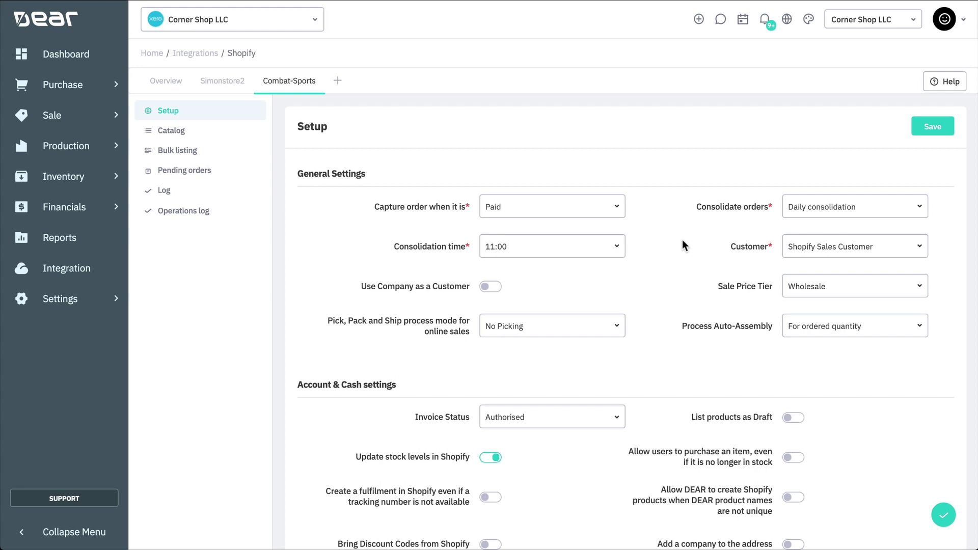
left_click(904, 246)
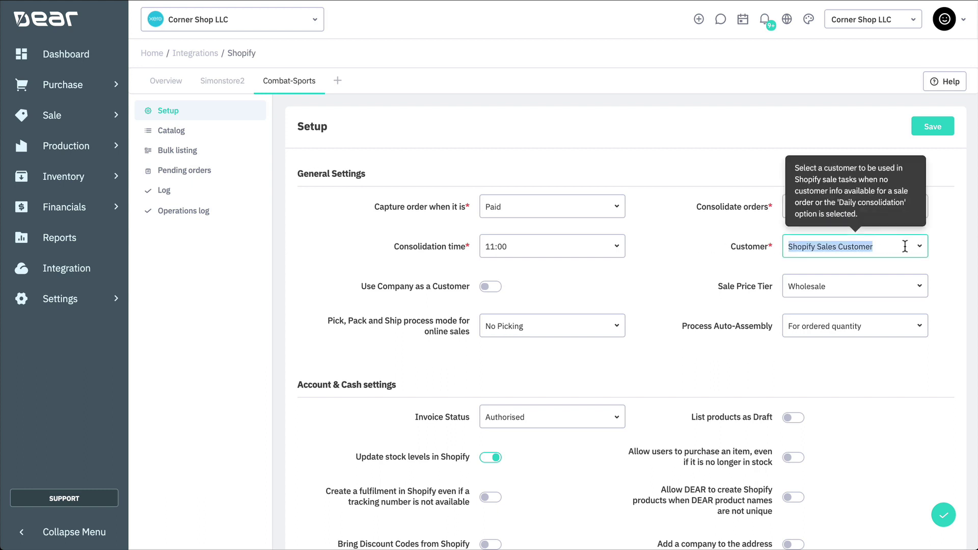
left_click(934, 246)
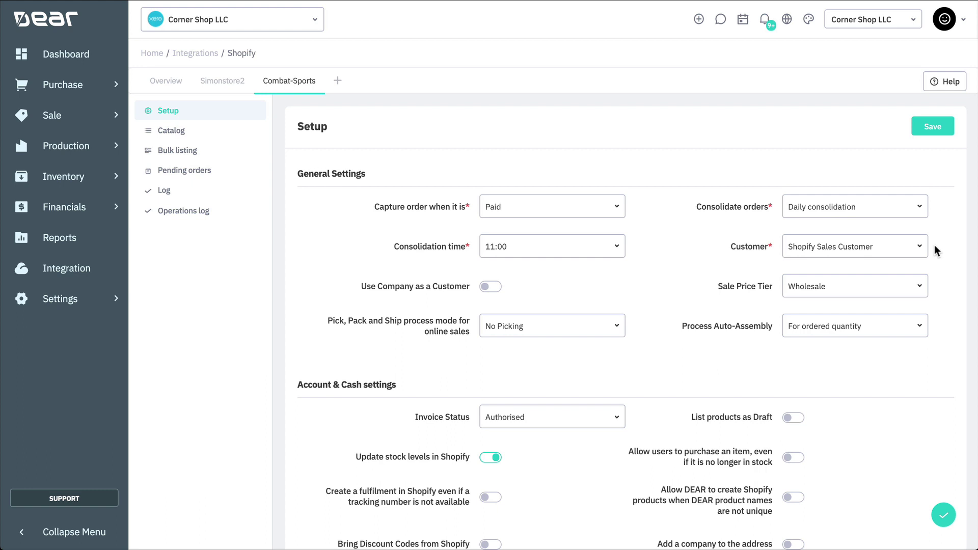
Use Auto Pick for online sales and auto-assemble only the minimum quantity needed for picking
left_click(621, 329)
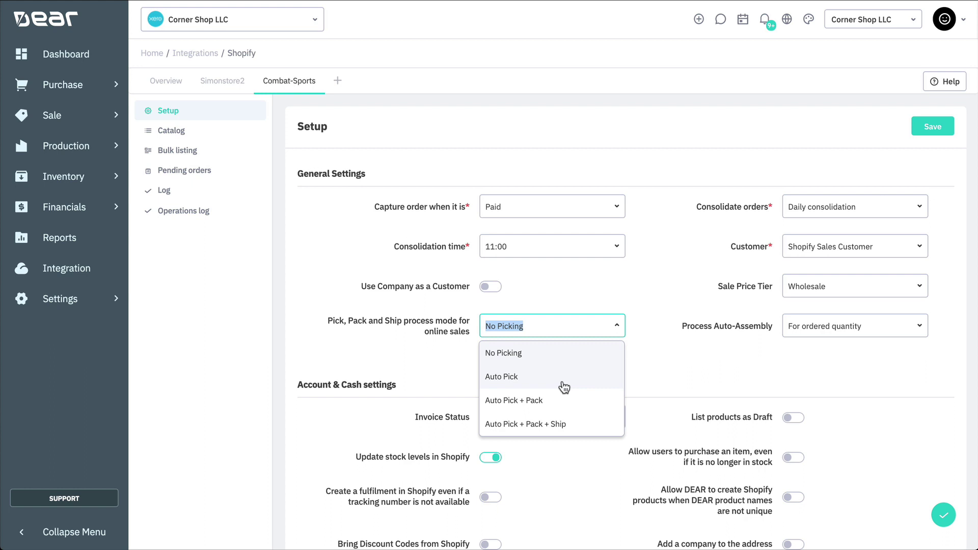
left_click(563, 379)
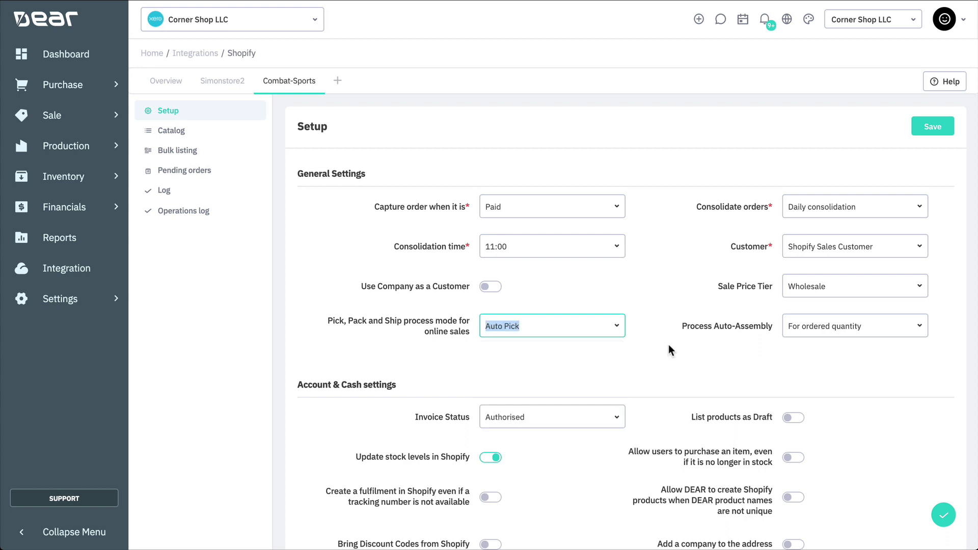
left_click(920, 328)
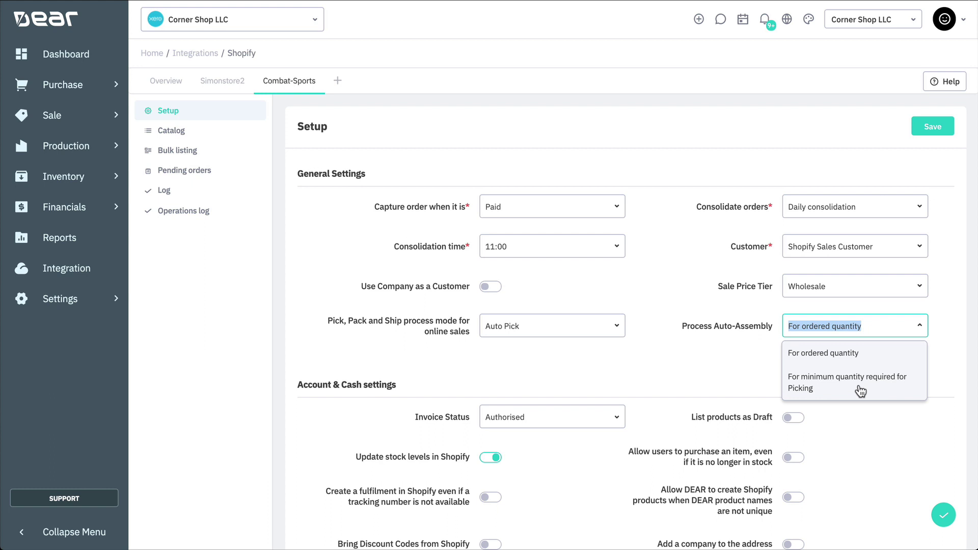
left_click(860, 390)
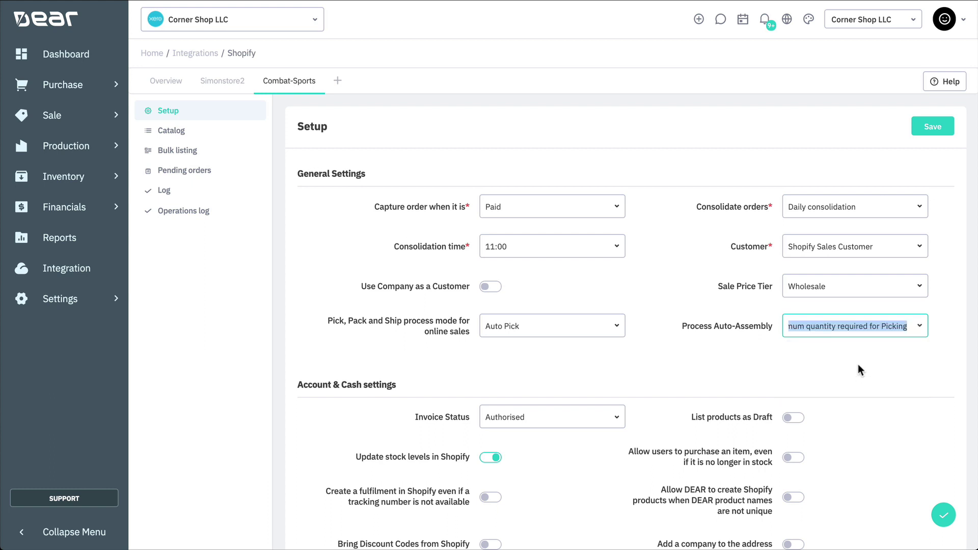
left_click(859, 363)
scroll(860, 361, "down", 2)
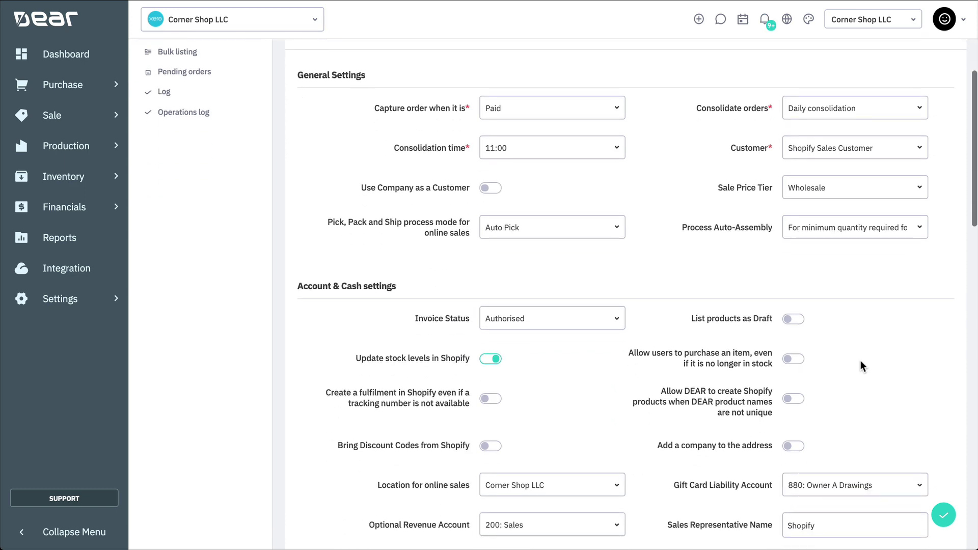
scroll(861, 361, "down", 2)
scroll(861, 361, "down", 1)
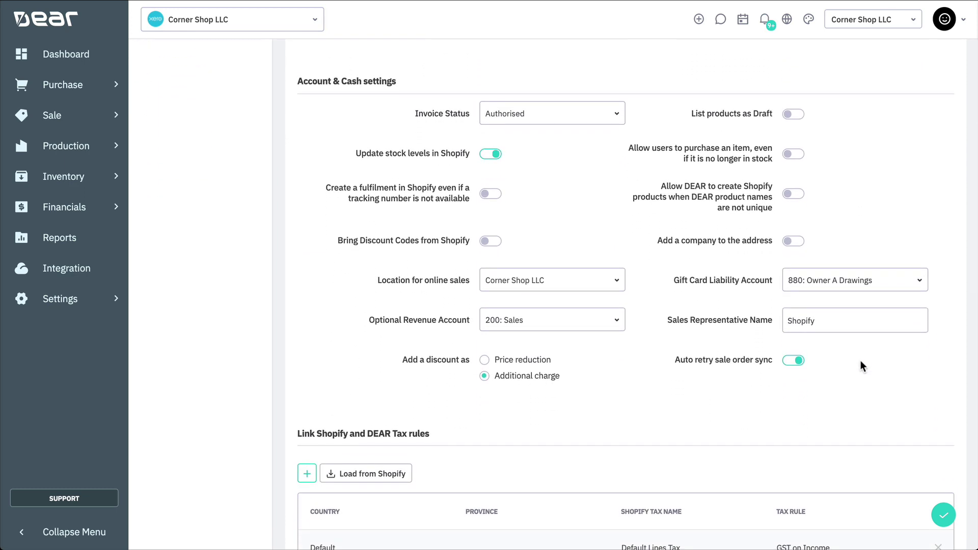
left_click(617, 114)
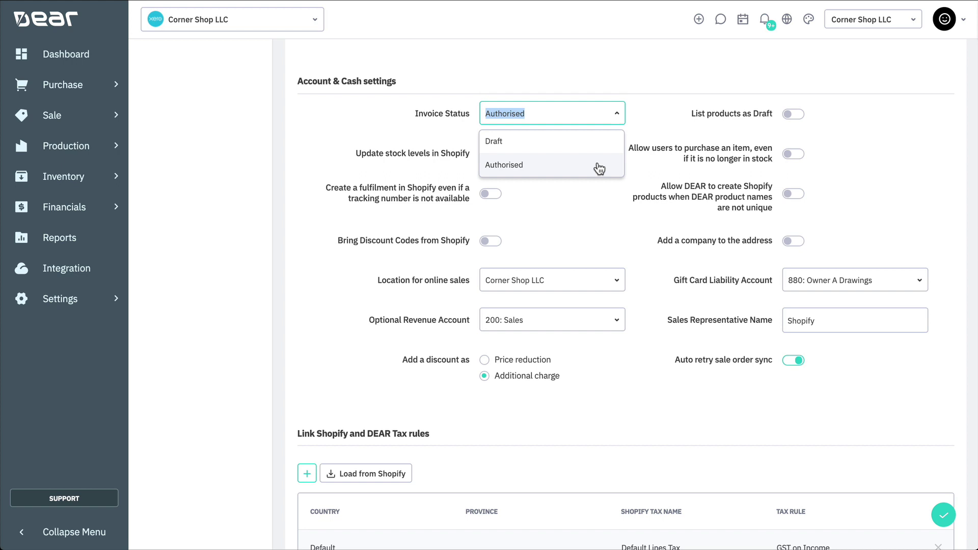
left_click(599, 169)
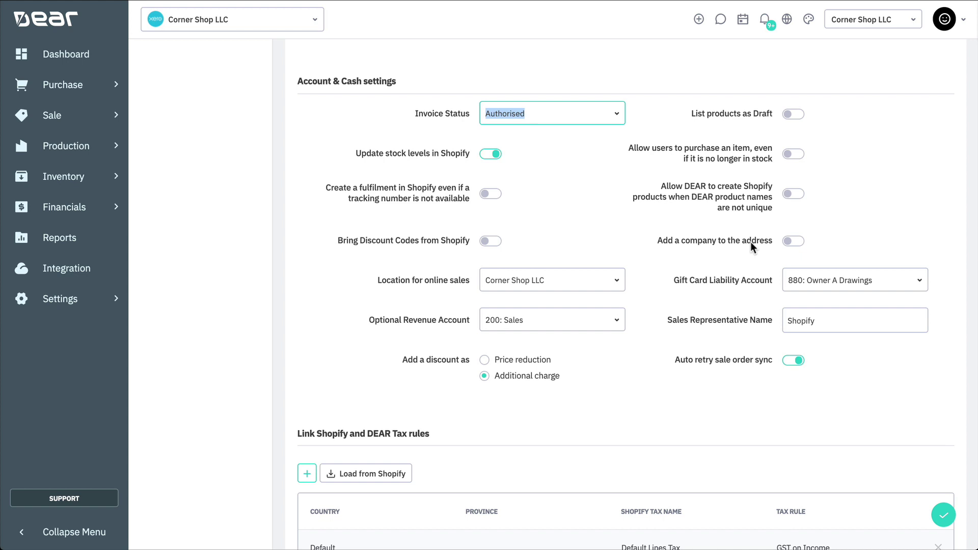
mouse_move(793, 241)
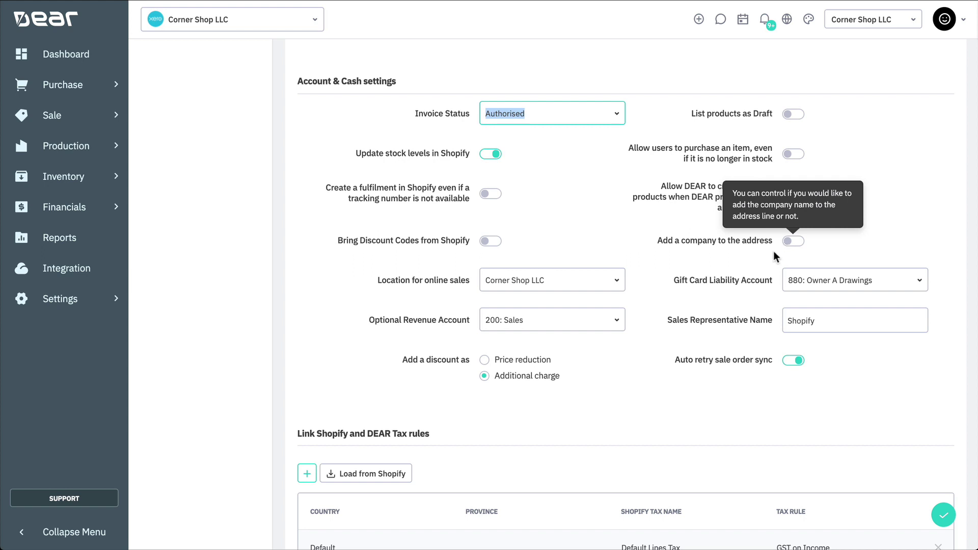
Keep Corner Shop LLC as the online sales location and leave the gift card account unchanged
left_click(616, 281)
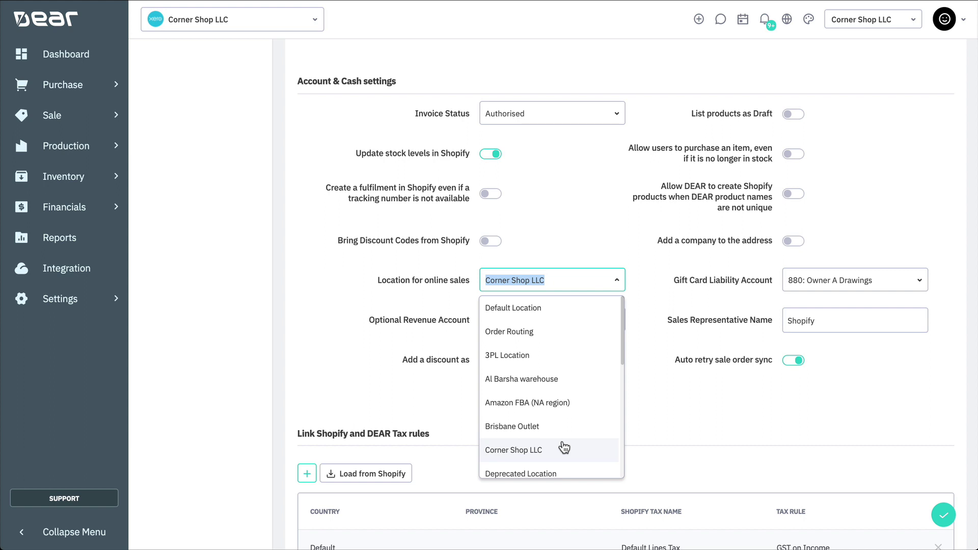
left_click(563, 448)
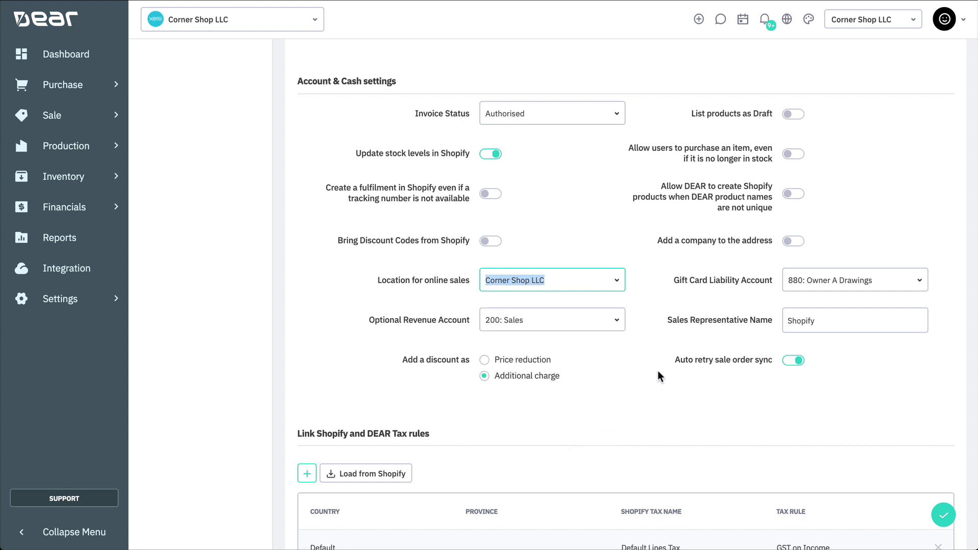
left_click(839, 280)
left_click(588, 320)
Keep Shopify as the sales representative name and add Shopify discounts as price reductions
left_click(671, 323)
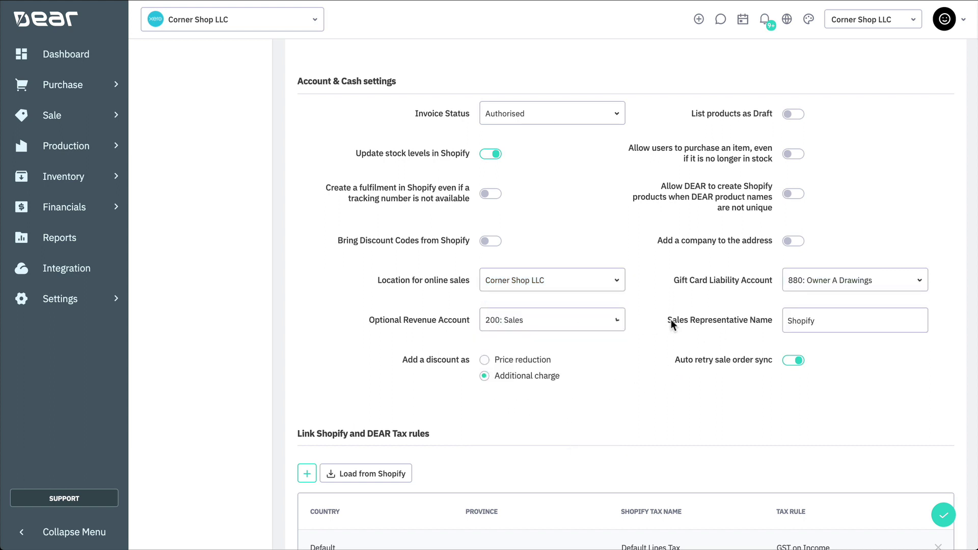
double_click(841, 319)
left_click(841, 320)
left_click(484, 362)
mouse_move(793, 360)
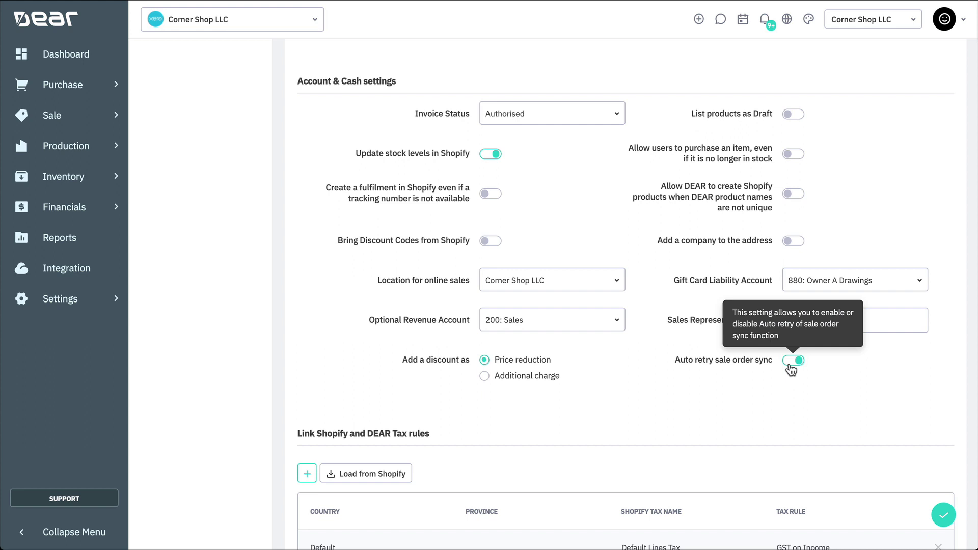
scroll(790, 369, "down", 4)
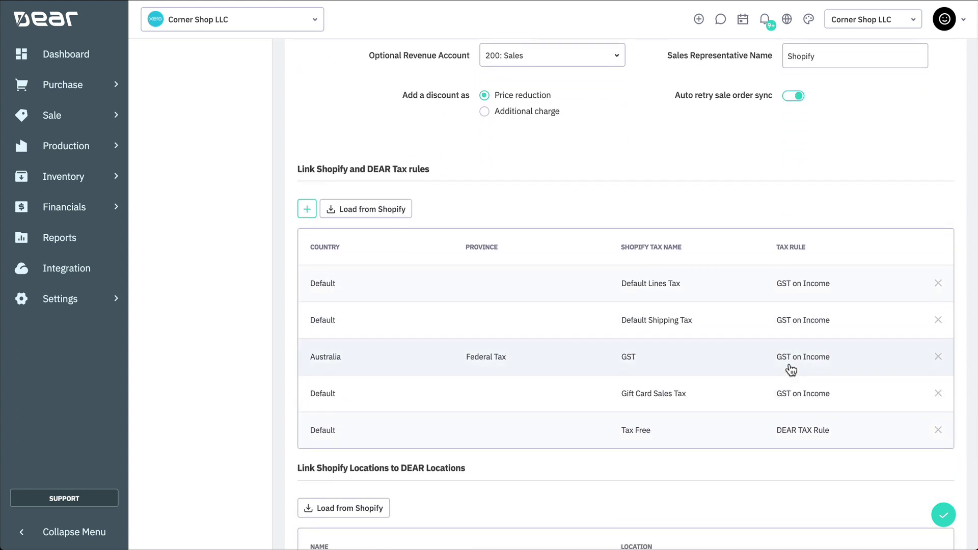
Set the Tax Free row's tax rule to GST Free Income in the Tax rules table
left_click(802, 432)
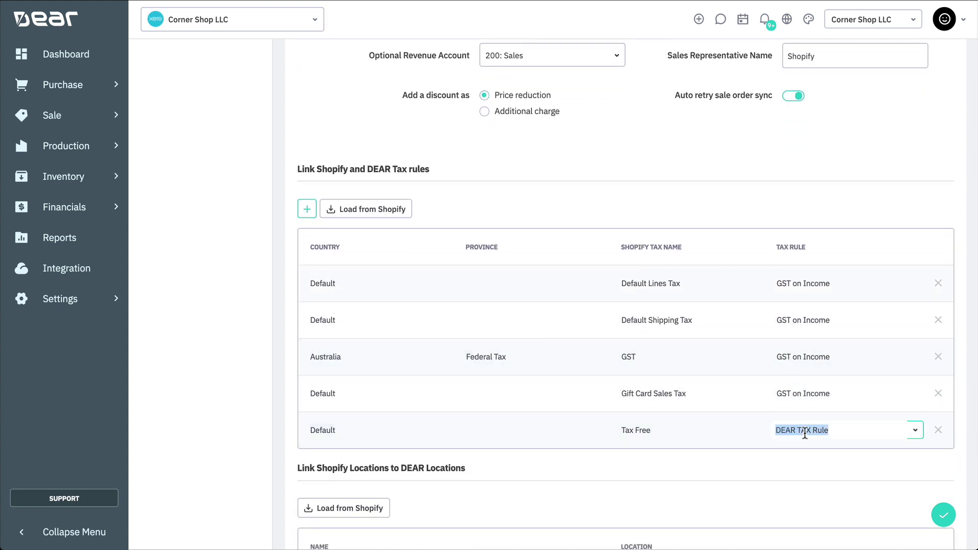
left_click(916, 431)
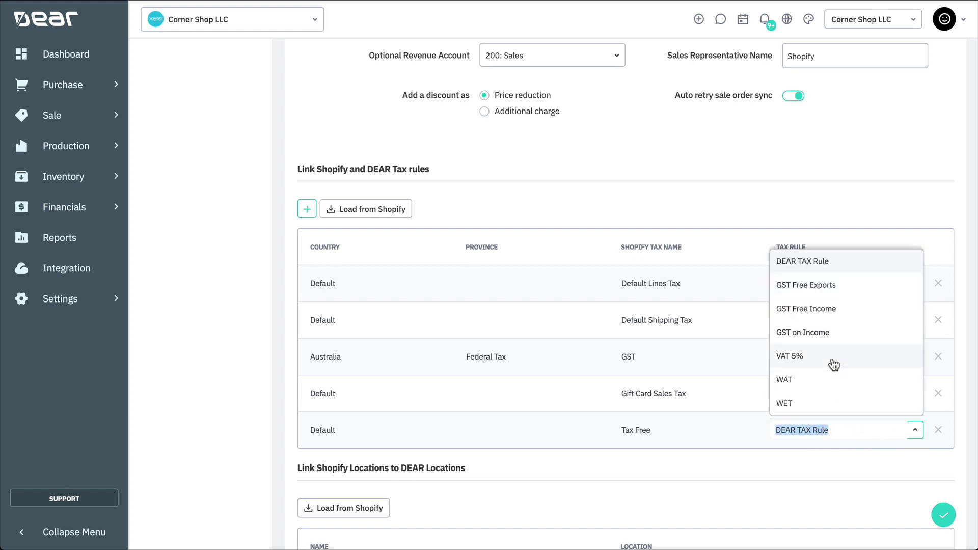
left_click(832, 310)
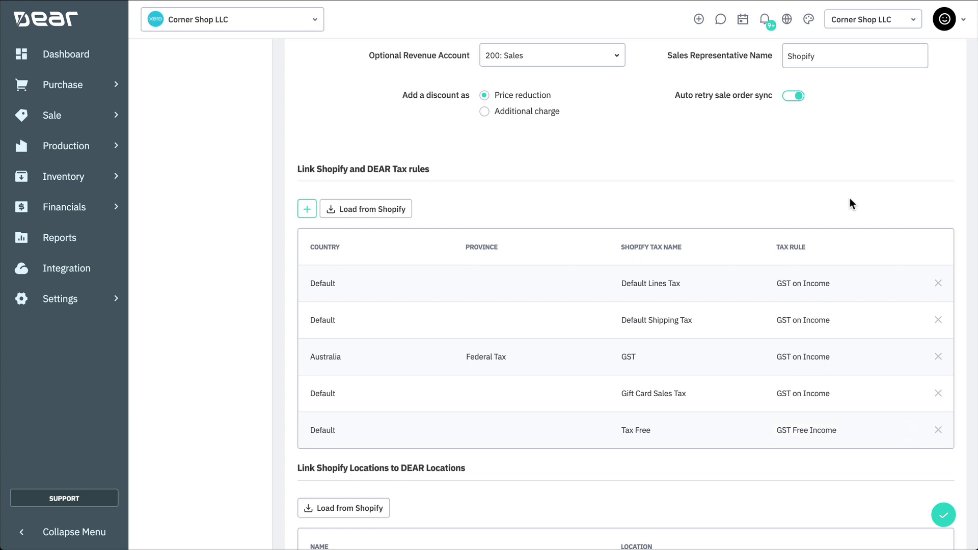
scroll(849, 200, "down", 2)
scroll(850, 199, "down", 3)
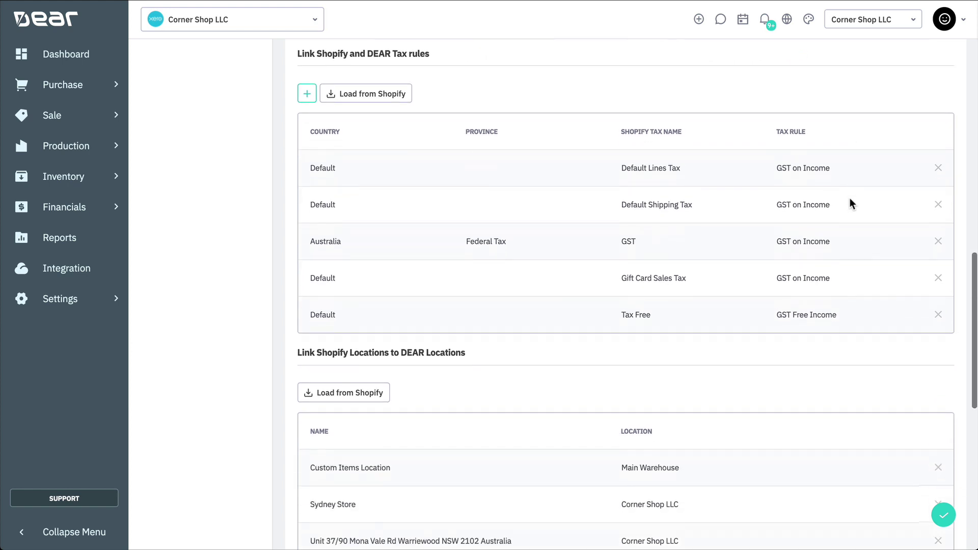
scroll(850, 200, "down", 2)
scroll(850, 203, "down", 3)
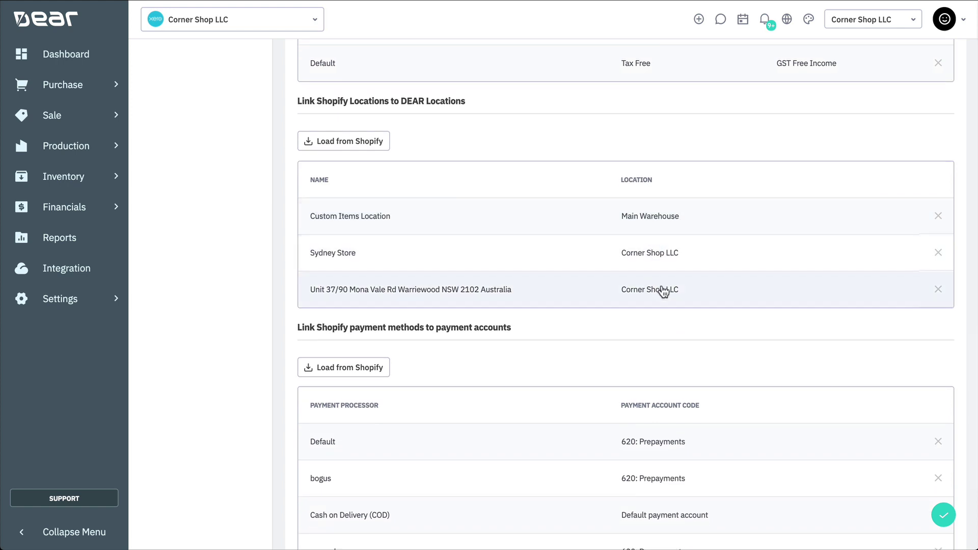
Set the Unit 37/90 Mona Vale Rd Shopify location's DEAR location to 3PL Location
left_click(689, 293)
left_click(915, 294)
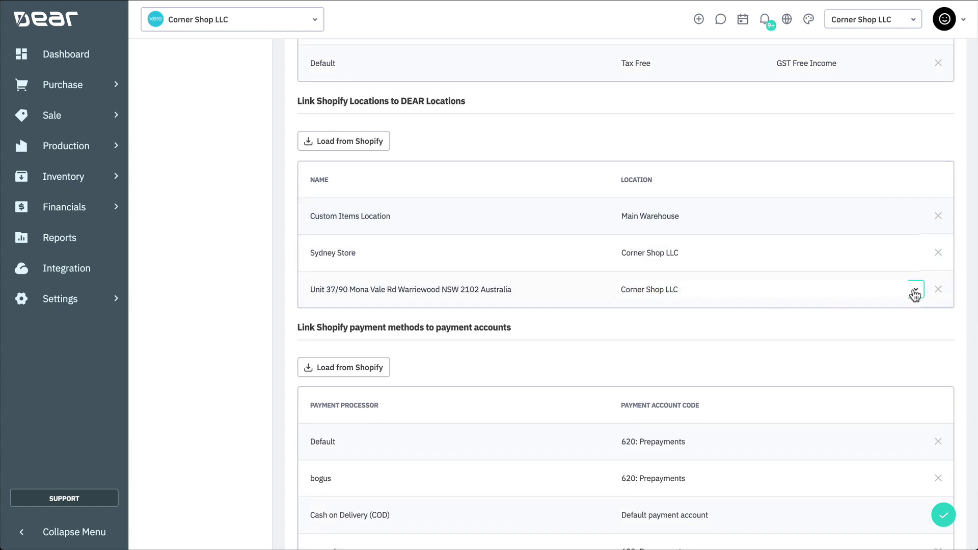
left_click(731, 364)
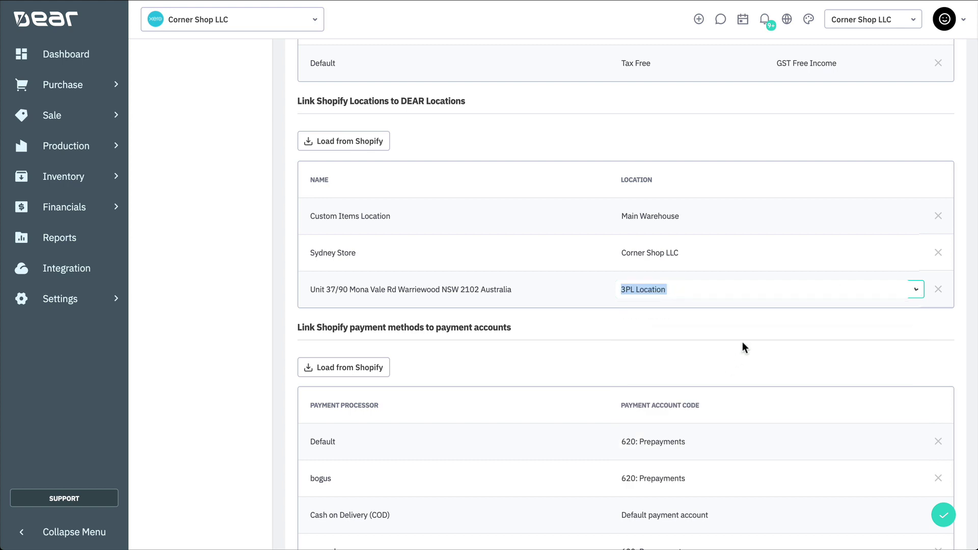
left_click(750, 324)
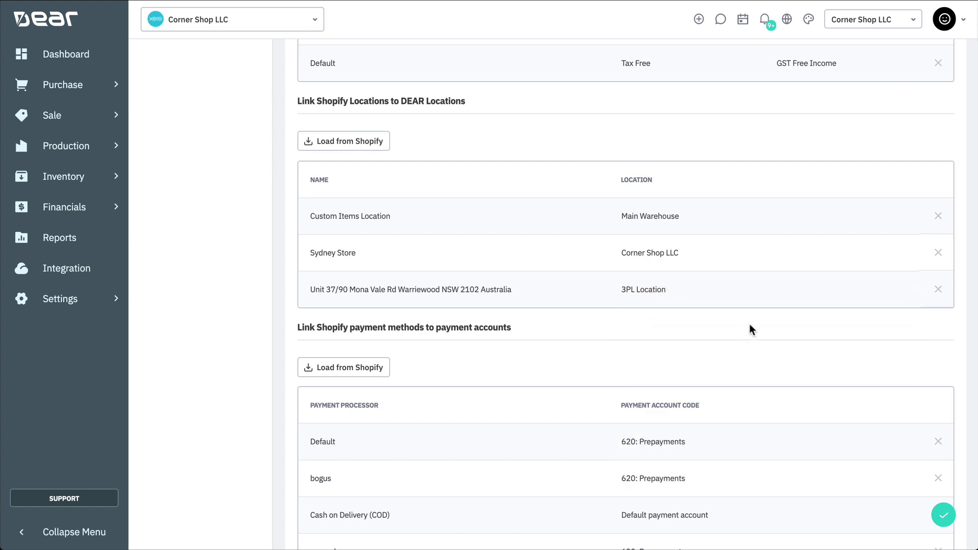
scroll(750, 324, "down", 2)
scroll(750, 324, "down", 3)
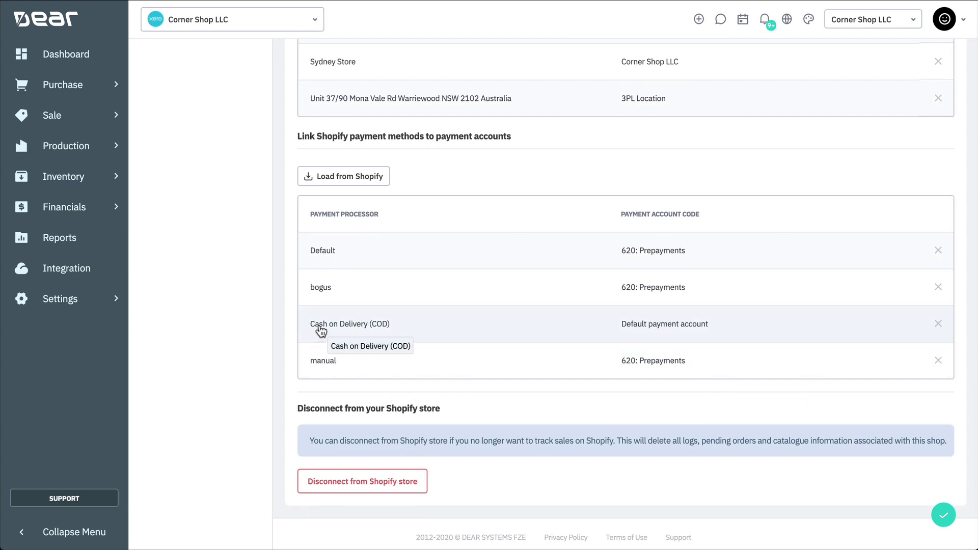
Map manual payments to 880: Owner A Drawings and save the Shopify setup
left_click(768, 364)
left_click(913, 363)
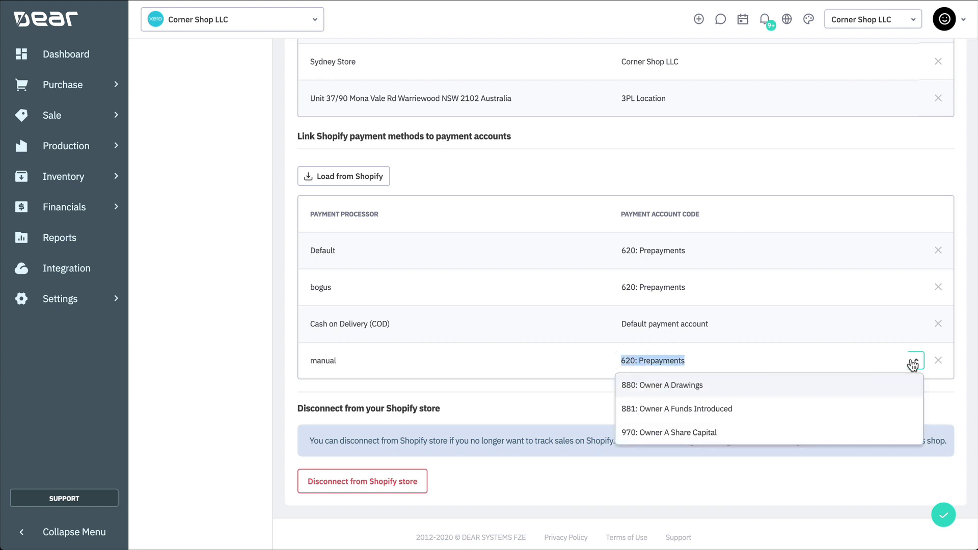
left_click(864, 385)
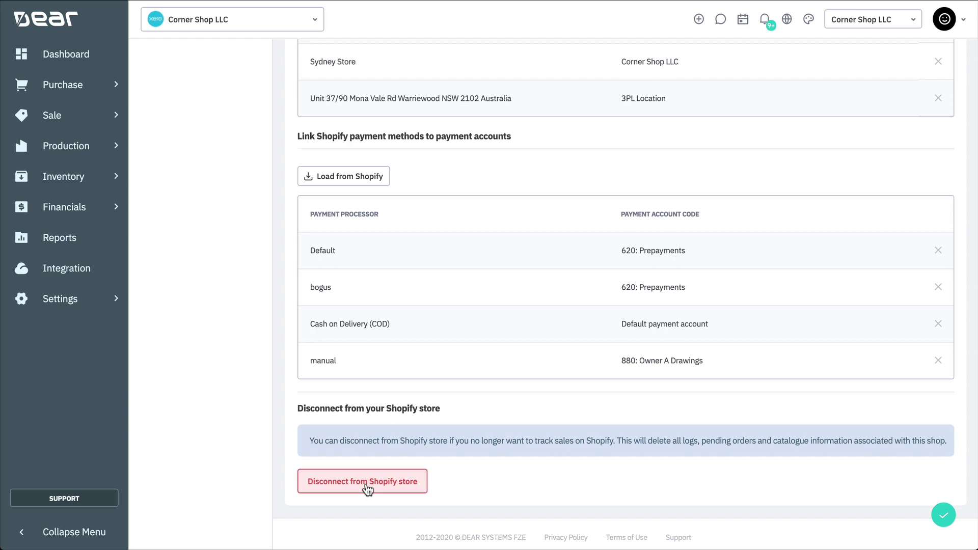
left_click(940, 514)
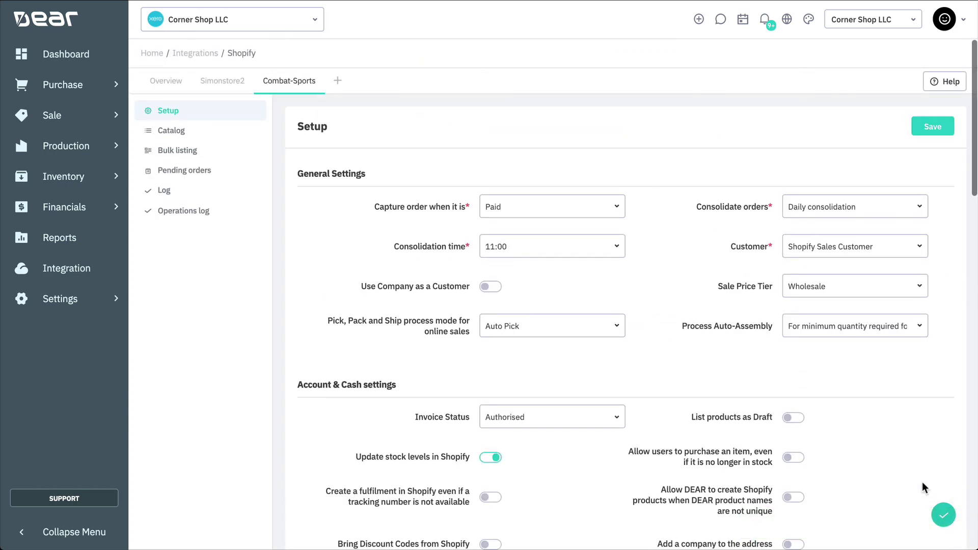
Open the store's Shopify product catalog and check its Download options
left_click(226, 132)
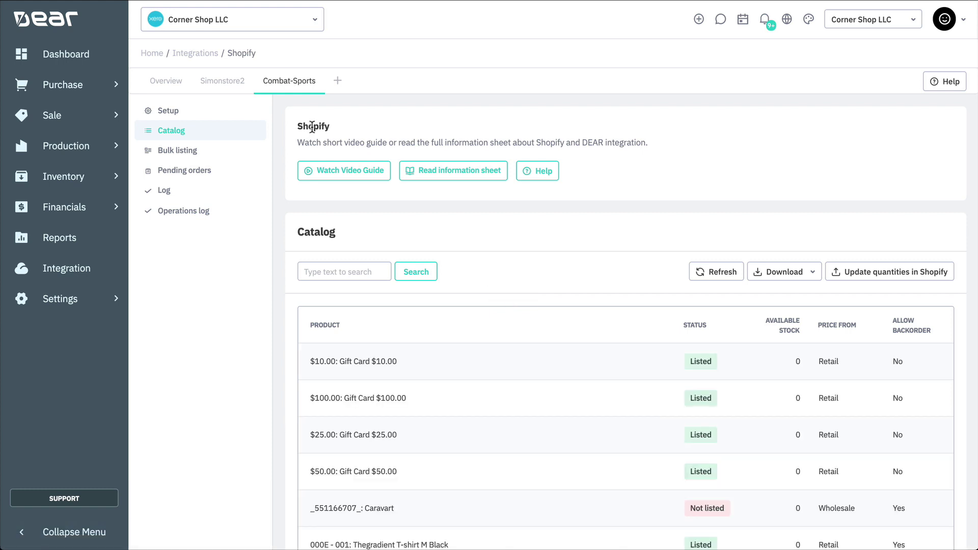
scroll(369, 300, "down", 3)
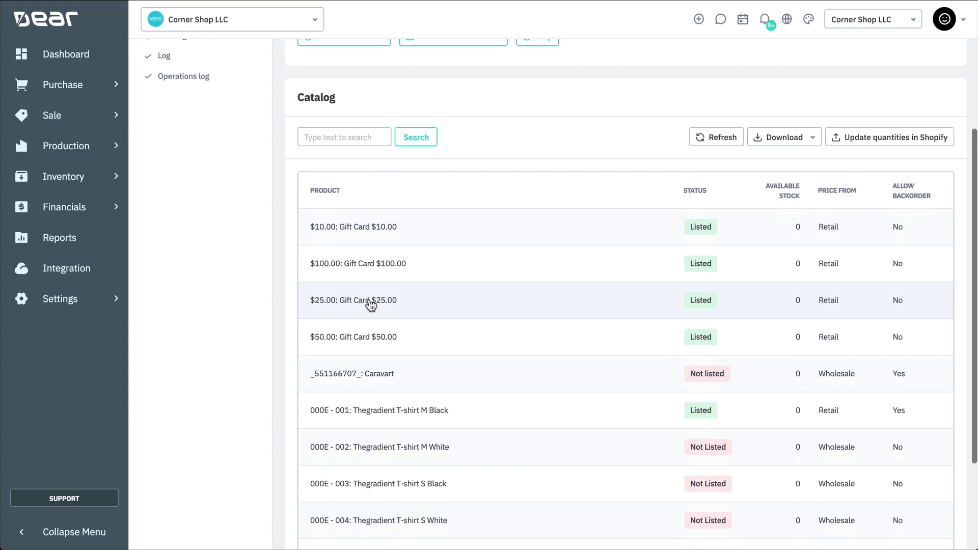
scroll(370, 306, "down", 1)
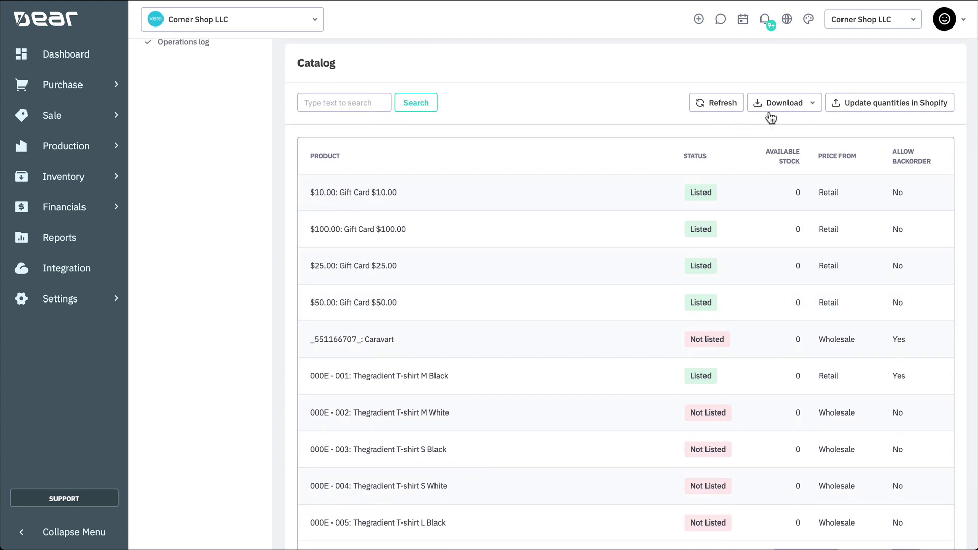
left_click(810, 112)
Give the M White T-shirt (000E-002) Retail pricing, Custom Items Location only, and allowed backorders, then save
left_click(633, 413)
left_click(649, 268)
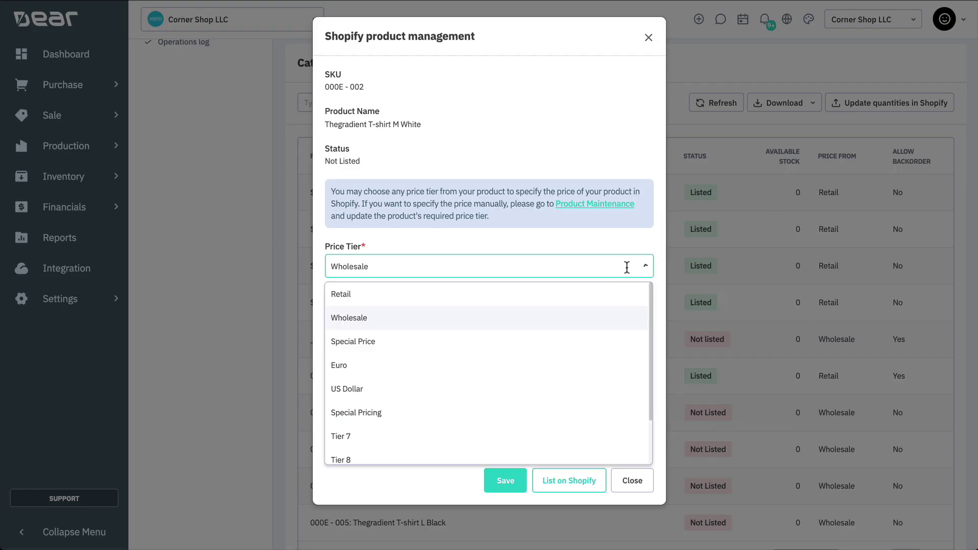
left_click(489, 294)
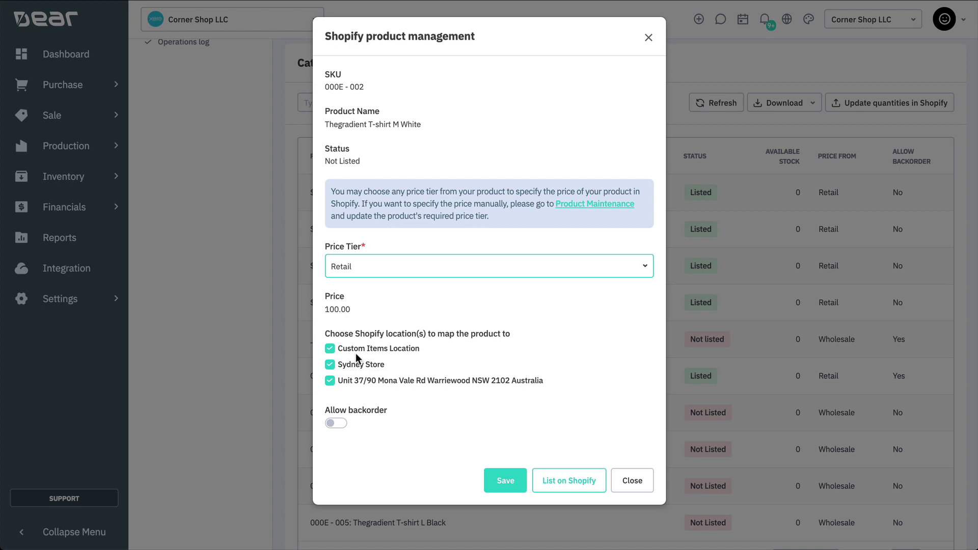
left_click(329, 364)
left_click(331, 381)
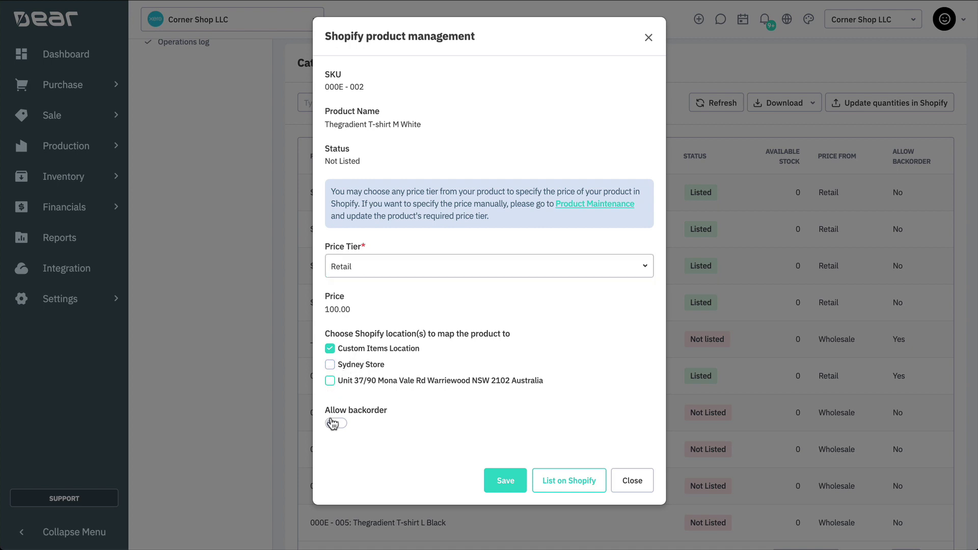
left_click(335, 423)
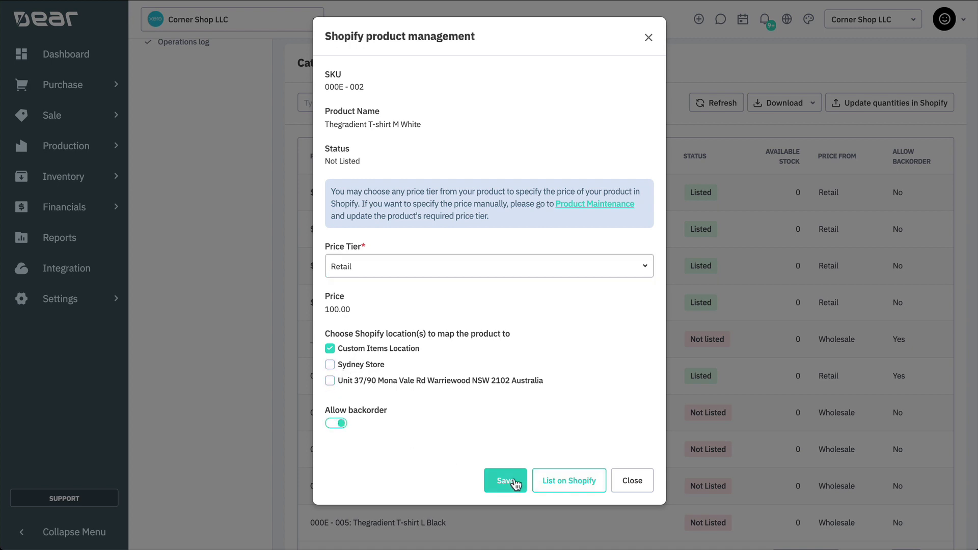
left_click(543, 484)
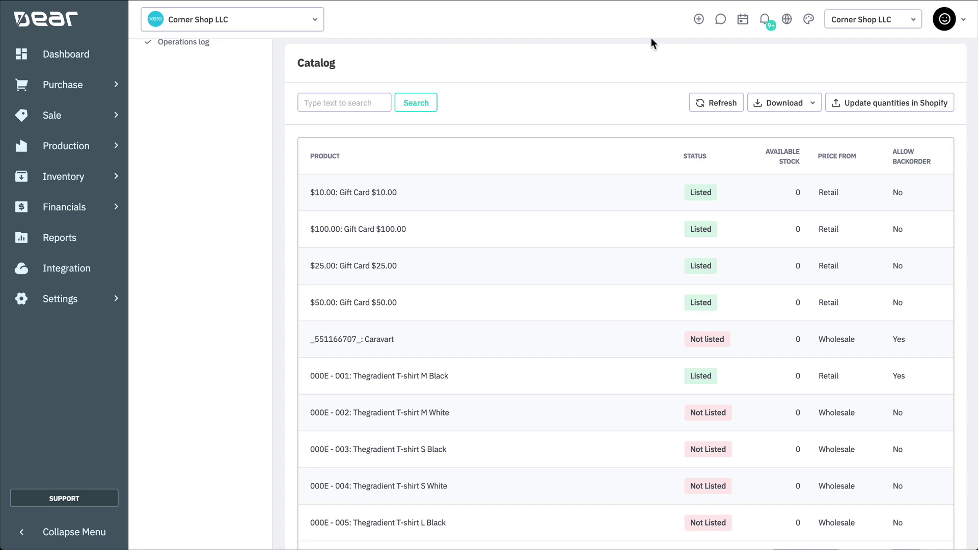
Add Sydney Store to the M Black T-shirt (000E-001) locations and update it on Shopify
left_click(630, 384)
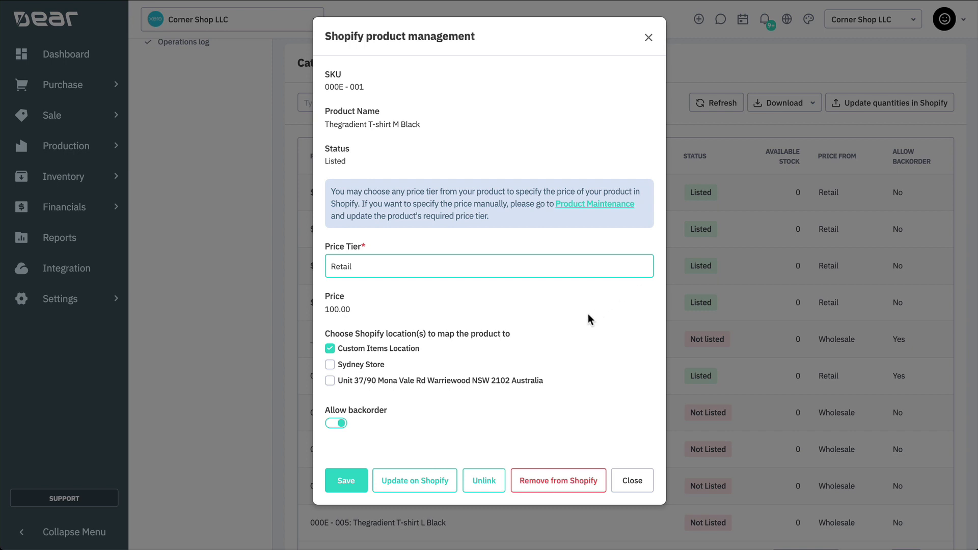
left_click(359, 367)
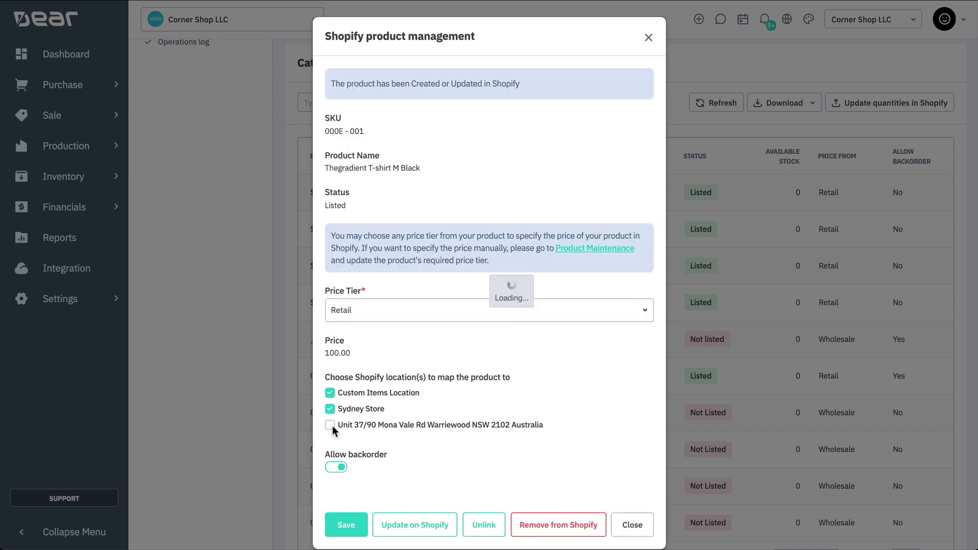
left_click(338, 467)
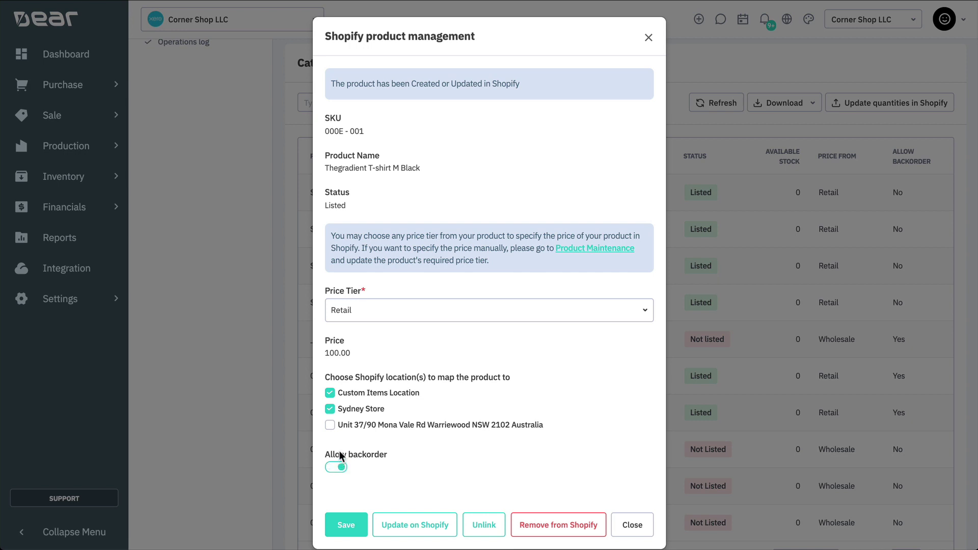
scroll(581, 364, "down", 1)
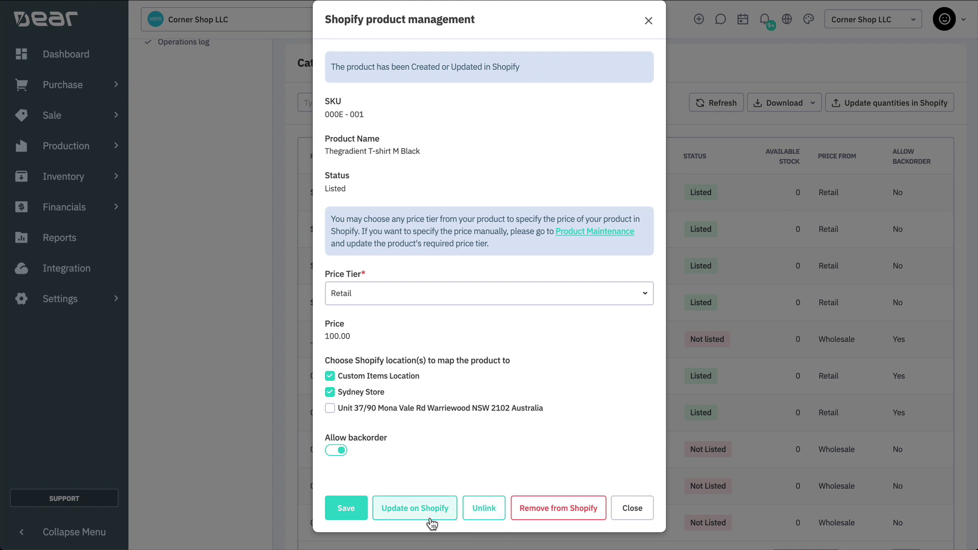
left_click(732, 282)
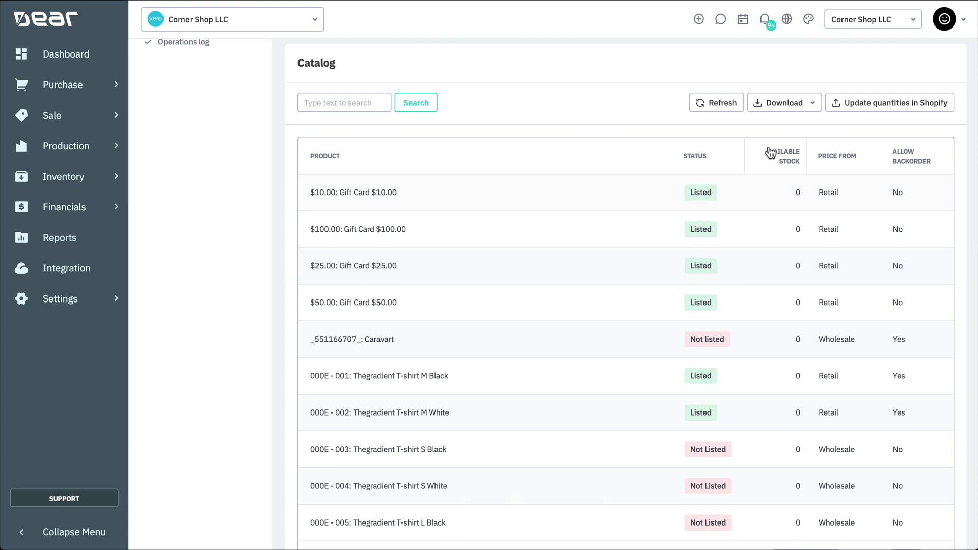
left_click(784, 110)
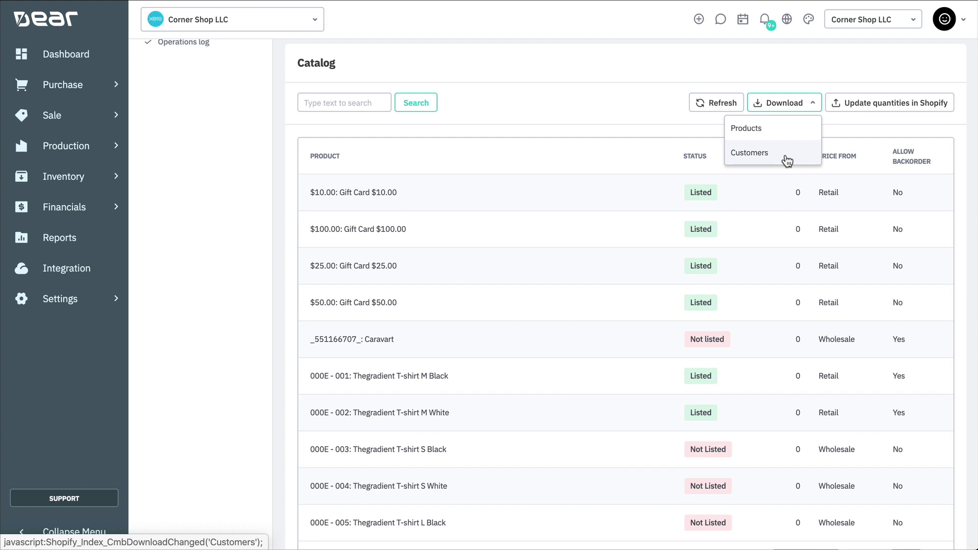
left_click(847, 123)
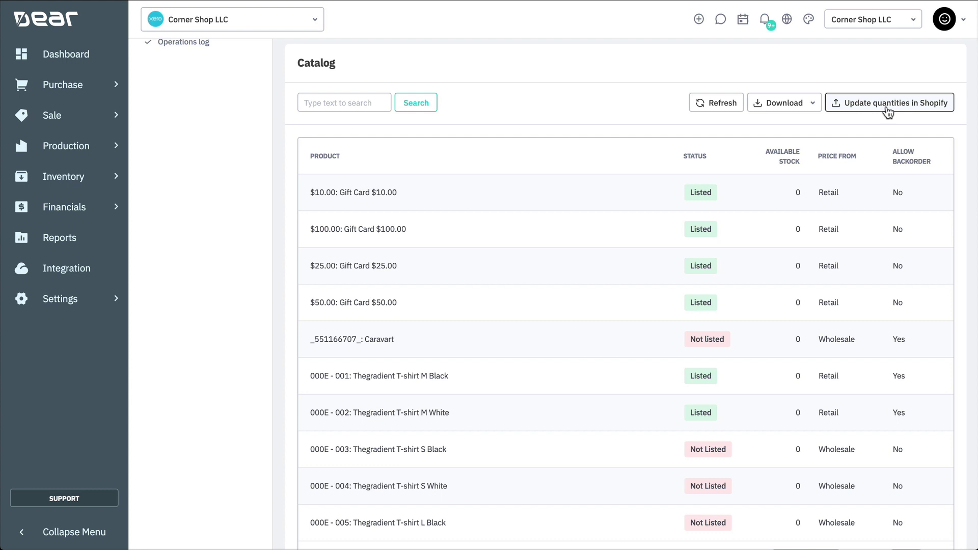
scroll(886, 111, "up", 3)
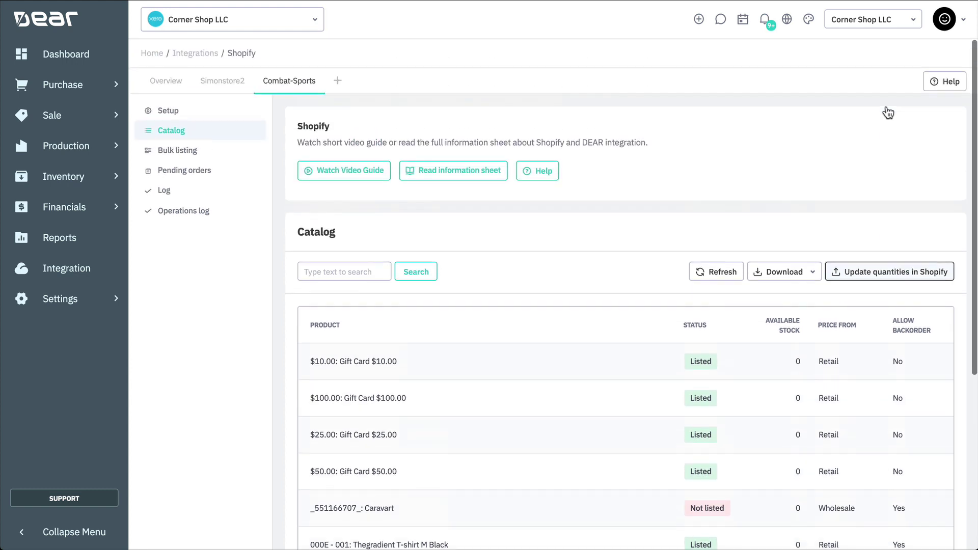
Filter the bulk listing products to the ADIDAS brand
left_click(237, 156)
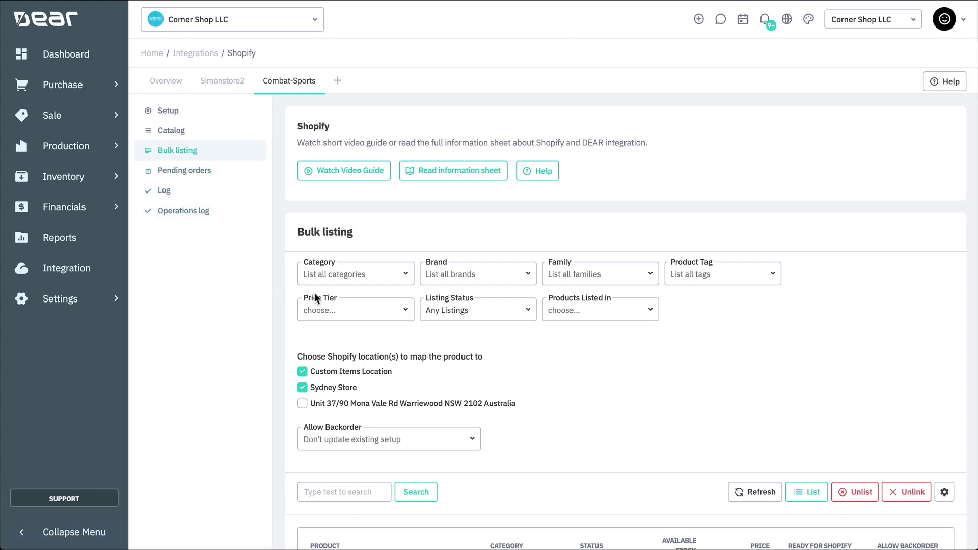
mouse_move(356, 275)
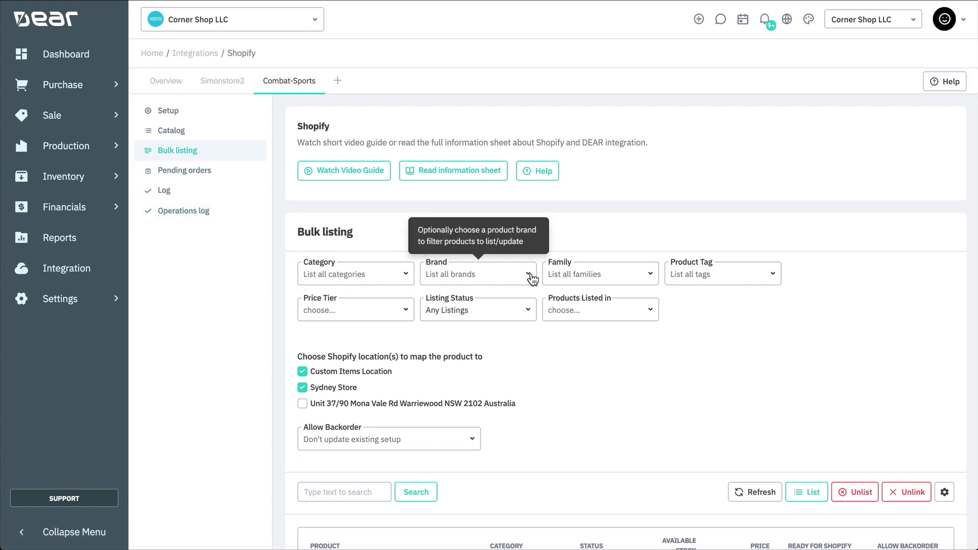
left_click(523, 275)
type("ad")
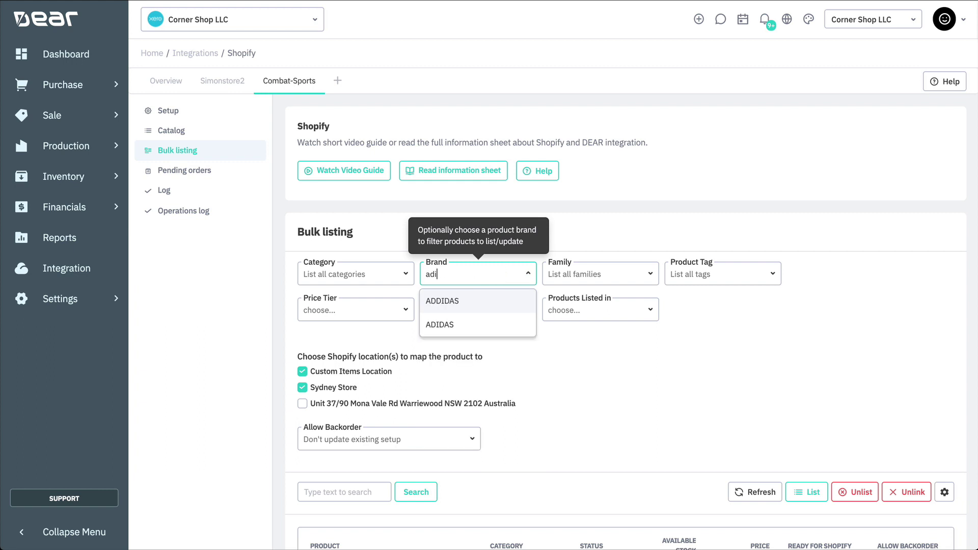
type("i")
left_click(484, 302)
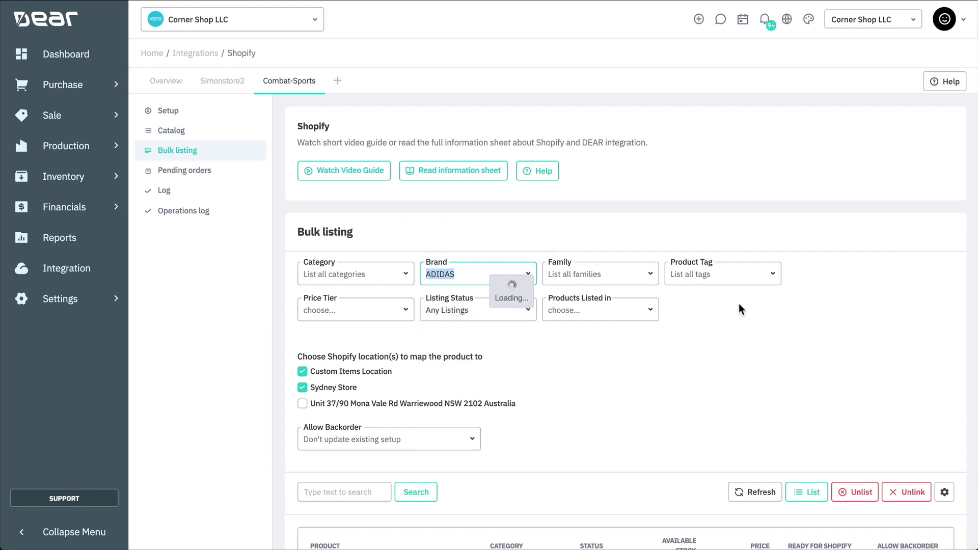
left_click(772, 275)
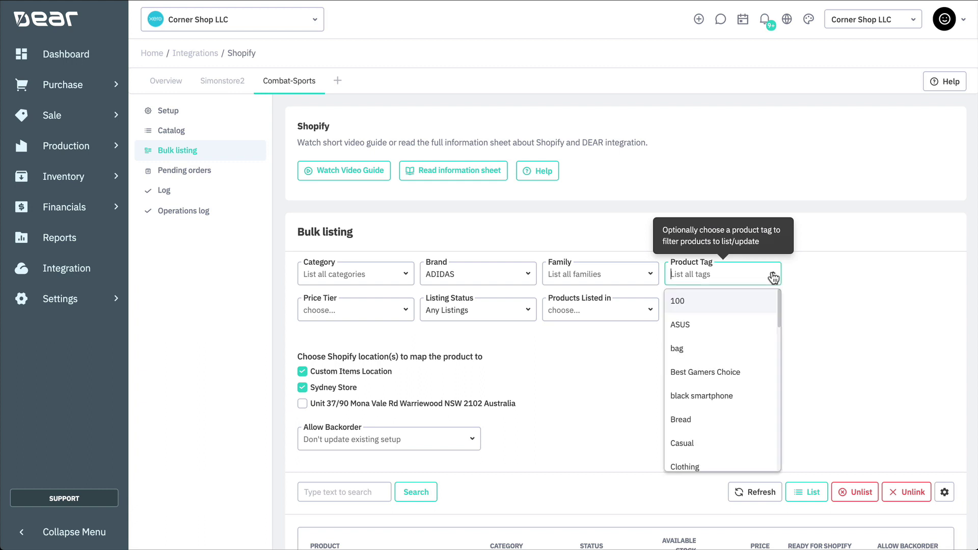
Use the Retail price tier and show only products not yet listed
left_click(406, 311)
left_click(386, 336)
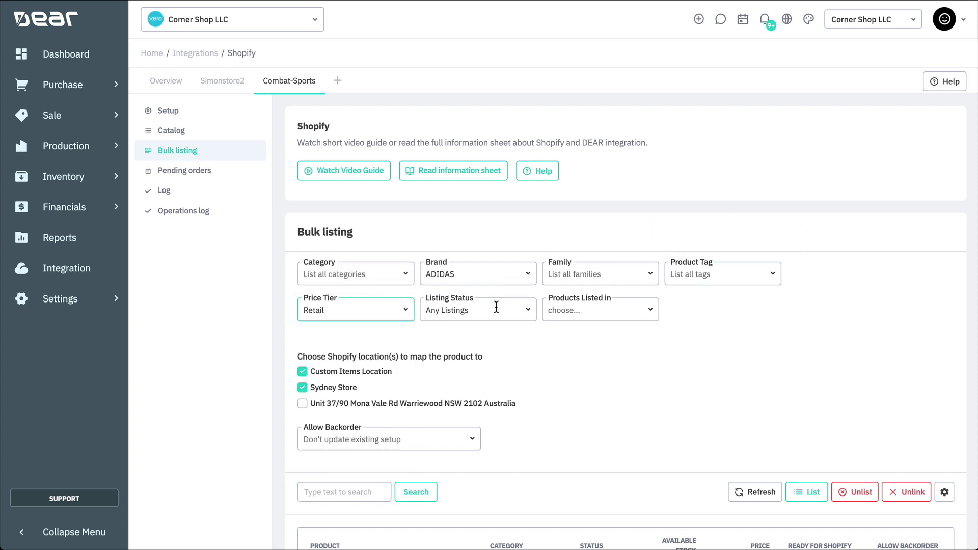
left_click(529, 312)
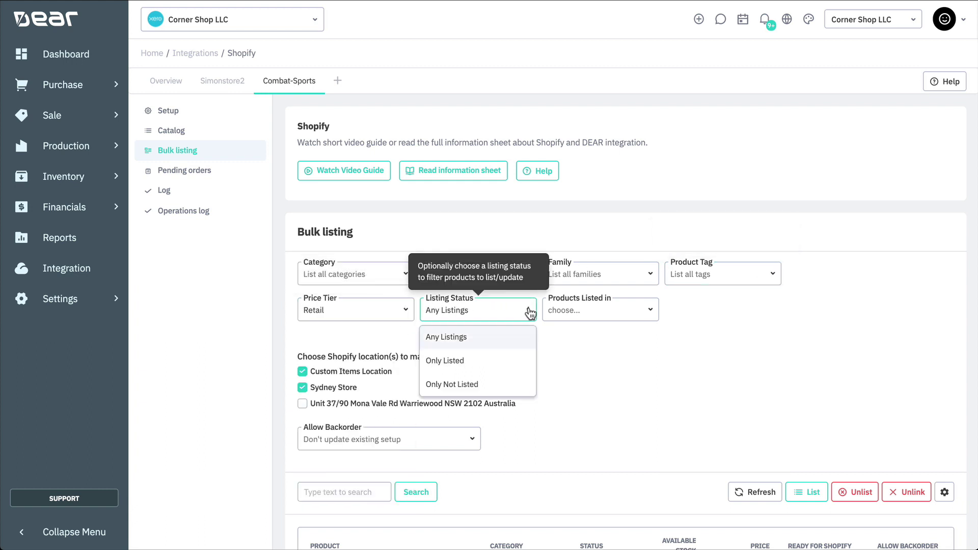
left_click(472, 384)
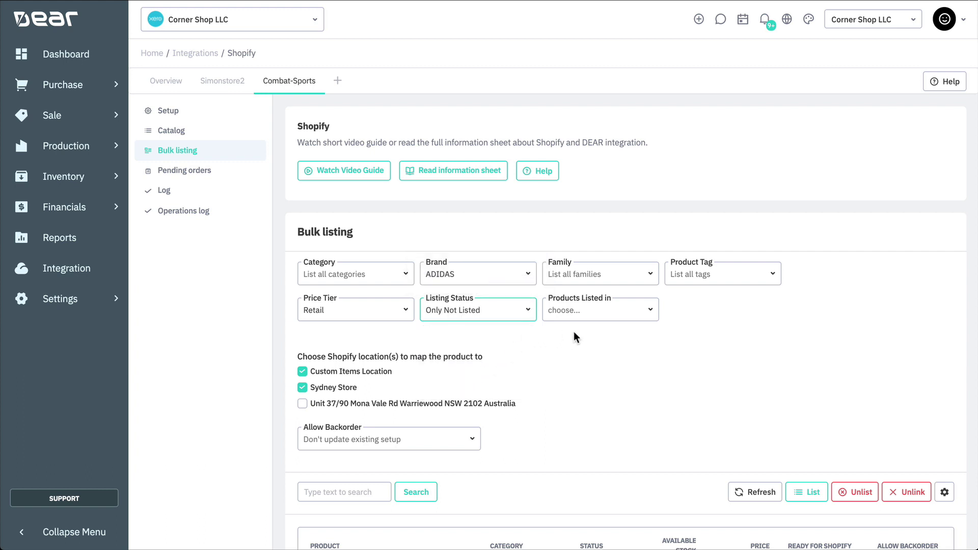
scroll(574, 336, "down", 1)
Leave the sales-channel filter unset, add the Mona Vale Rd location, and allow backorders
left_click(655, 306)
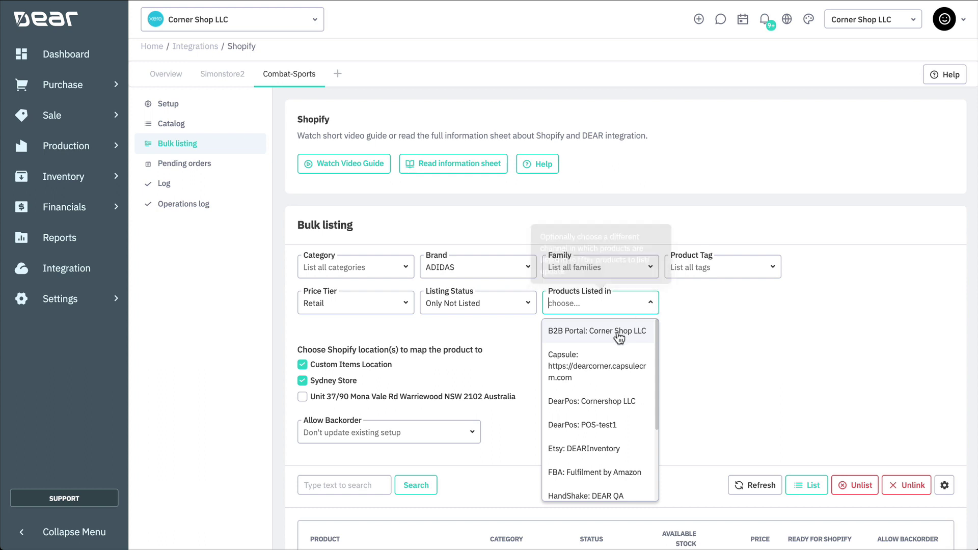
left_click(665, 325)
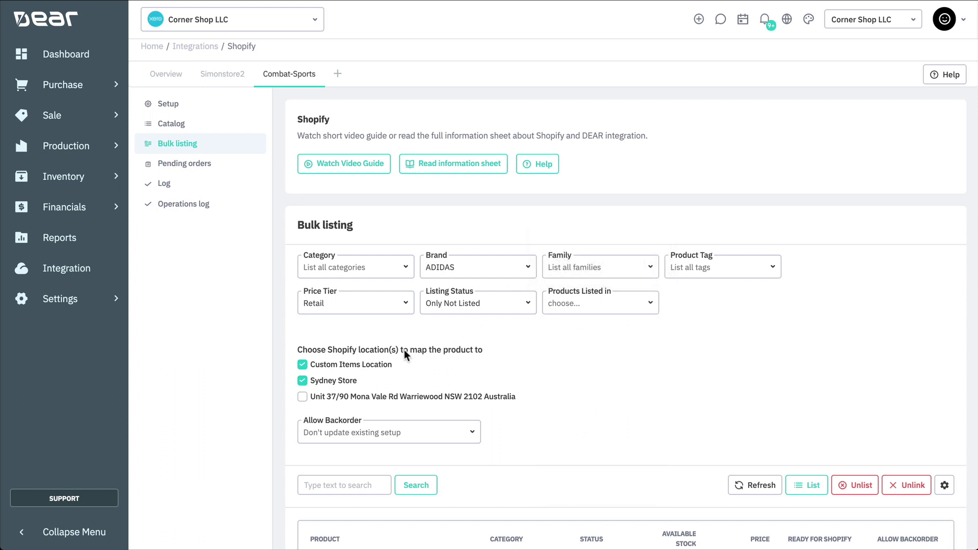
left_click(302, 397)
left_click(407, 433)
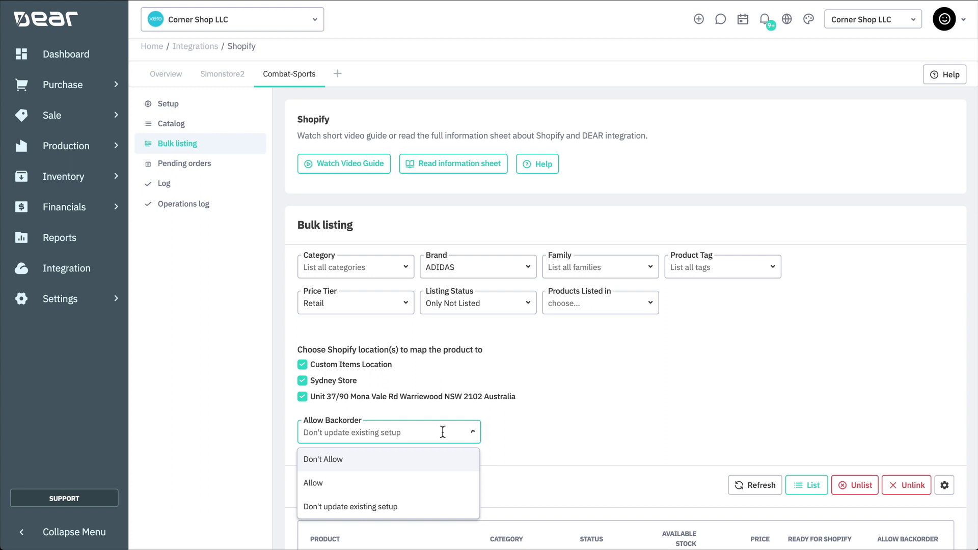
left_click(389, 482)
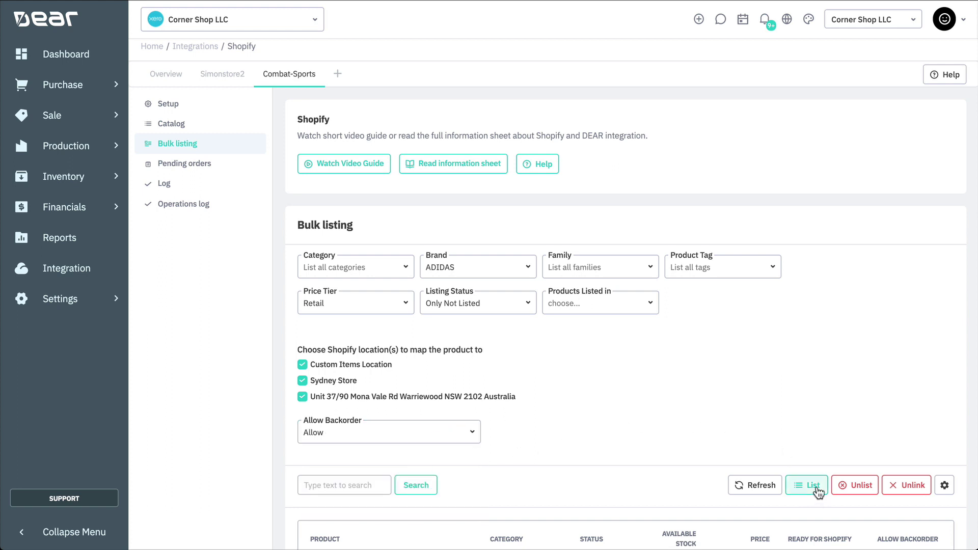
scroll(817, 492, "down", 1)
scroll(818, 492, "down", 2)
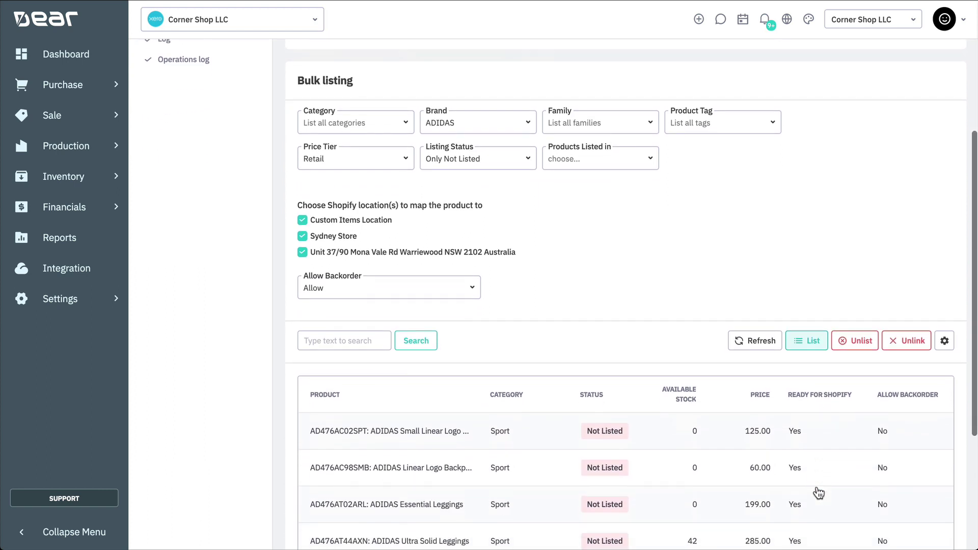
scroll(817, 491, "down", 2)
scroll(817, 493, "down", 1)
scroll(818, 492, "down", 1)
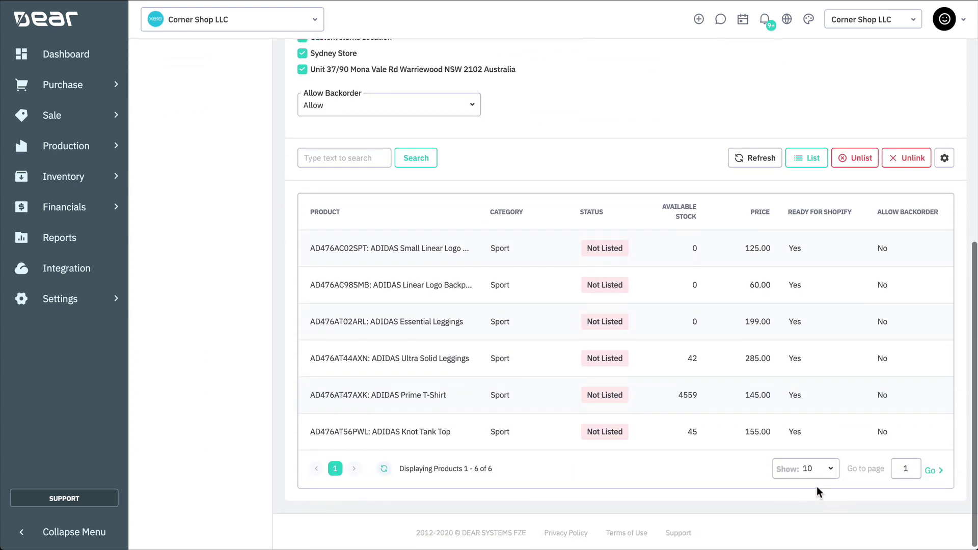
Bulk list the six filtered ADIDAS products on Shopify
left_click(806, 162)
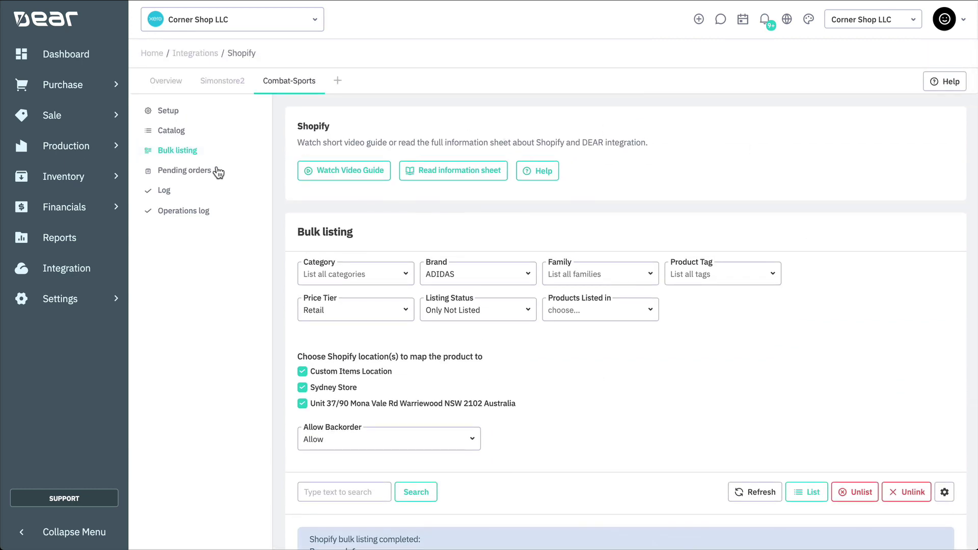
Go to the Shopify Pending orders page
left_click(182, 178)
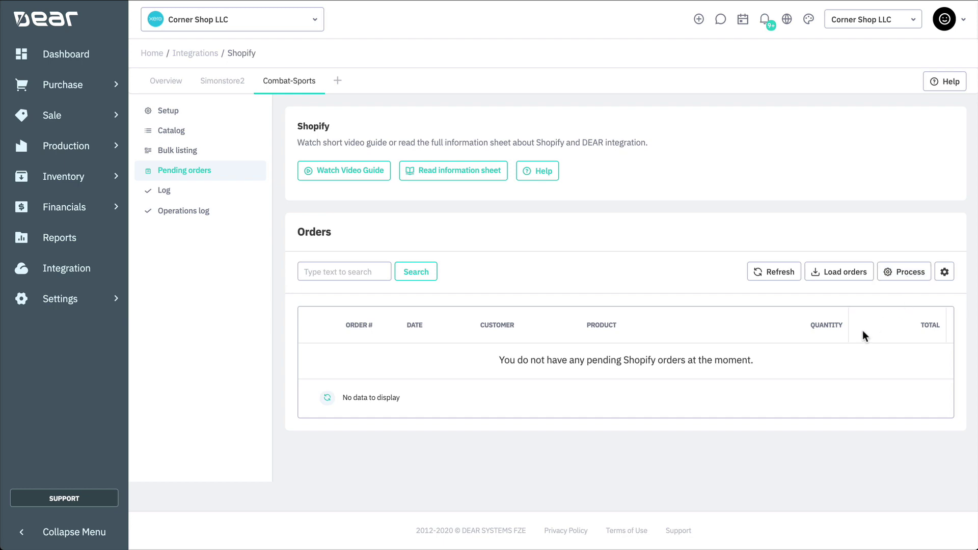
Load Shopify orders created since 20/05/2020, then close the dialog when none are found
left_click(833, 278)
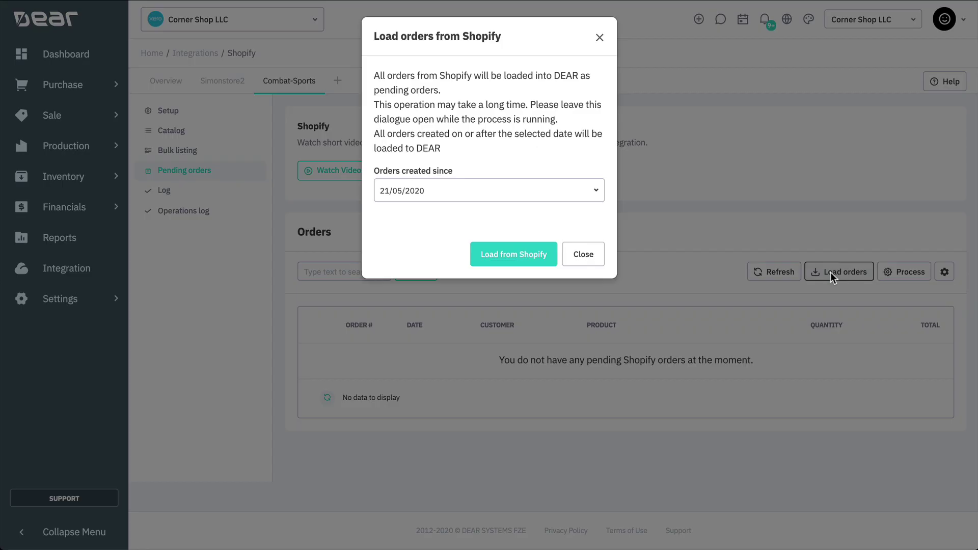
left_click(596, 192)
left_click(448, 328)
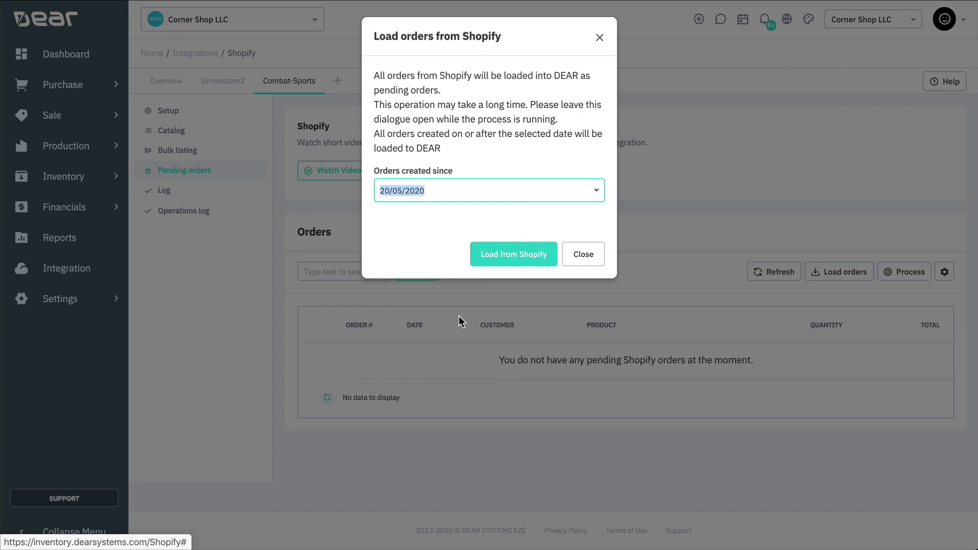
left_click(449, 219)
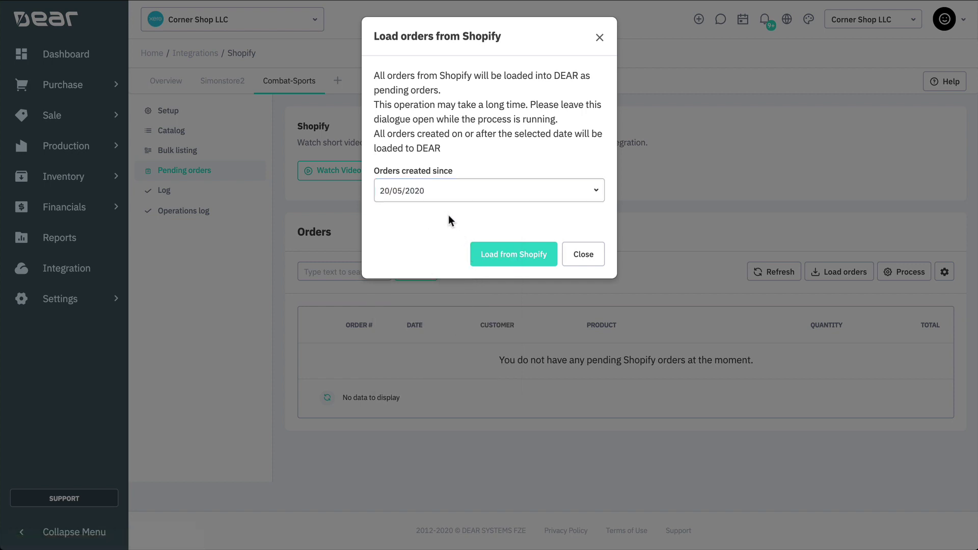
left_click(489, 259)
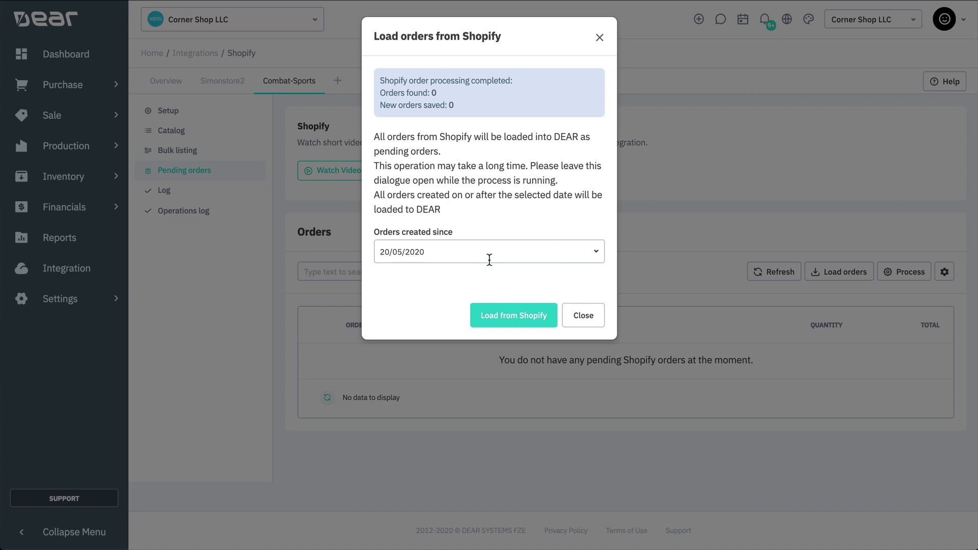
left_click(574, 314)
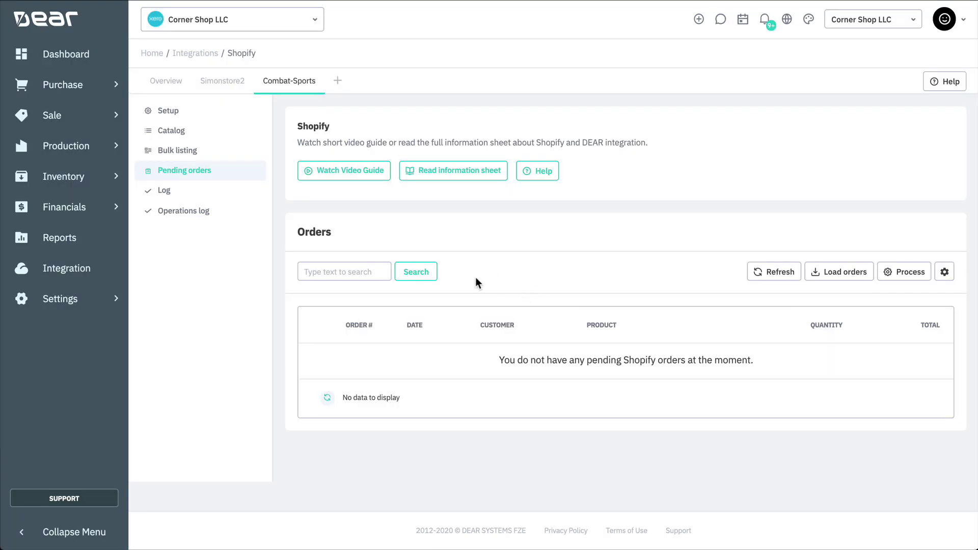
Search the Shopify order log for 010, then filter by Processing and return to All
left_click(186, 191)
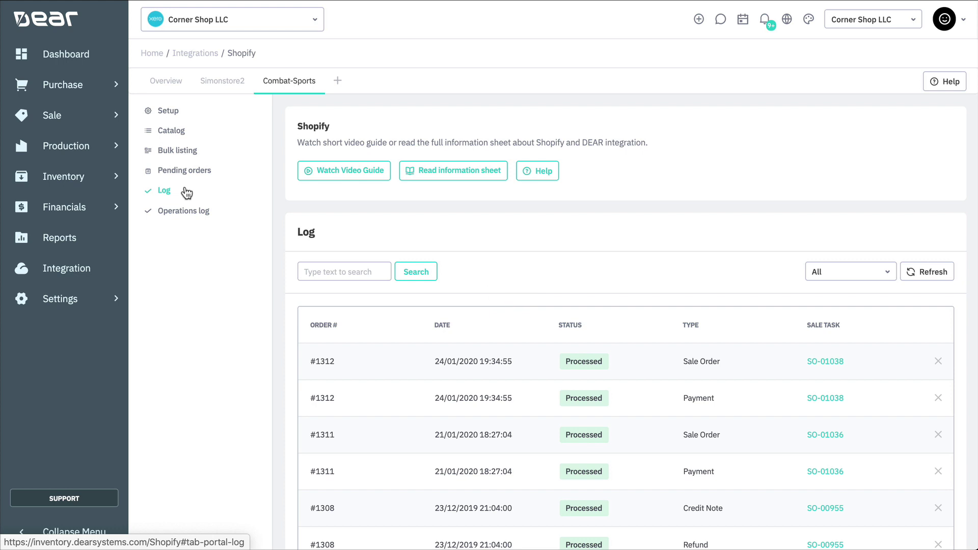
left_click(345, 268)
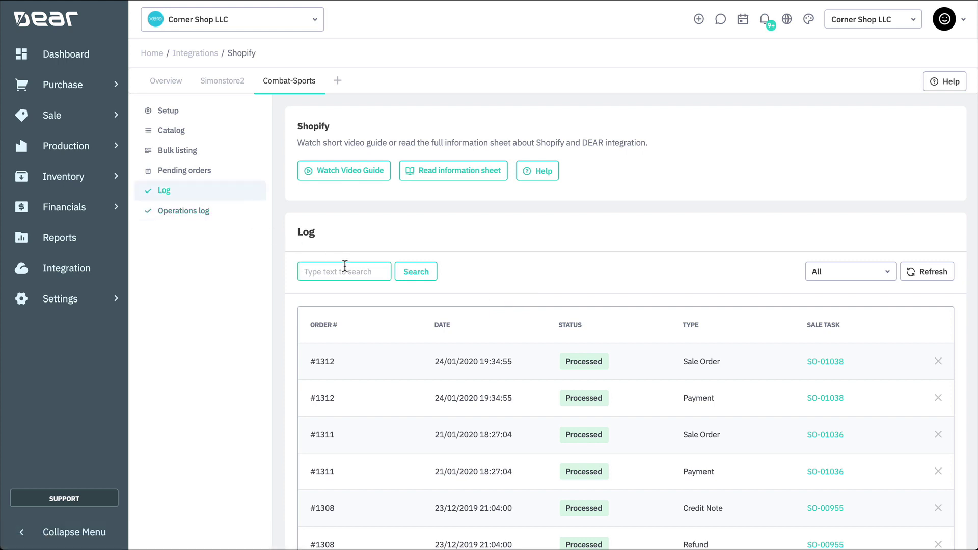
type("010")
key("Return")
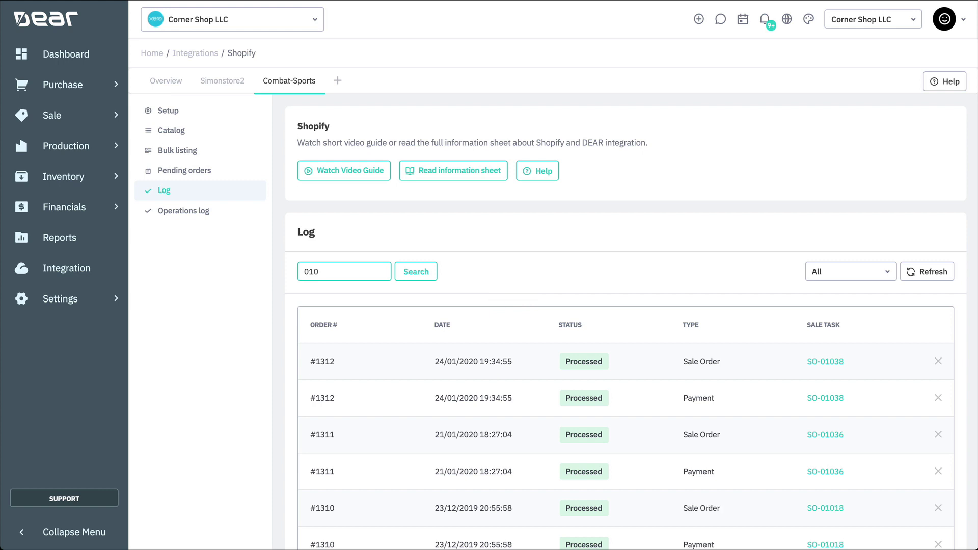
left_click(820, 278)
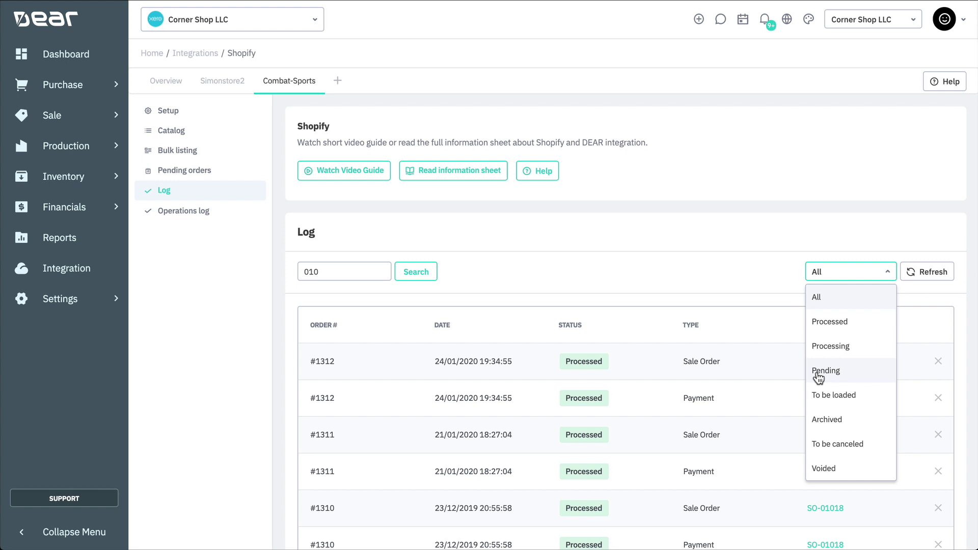
left_click(825, 348)
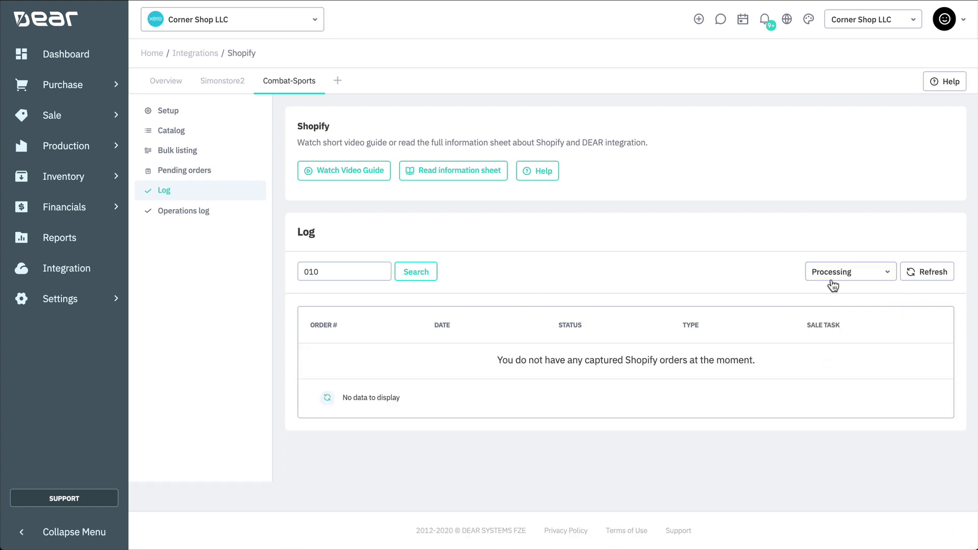
left_click(832, 277)
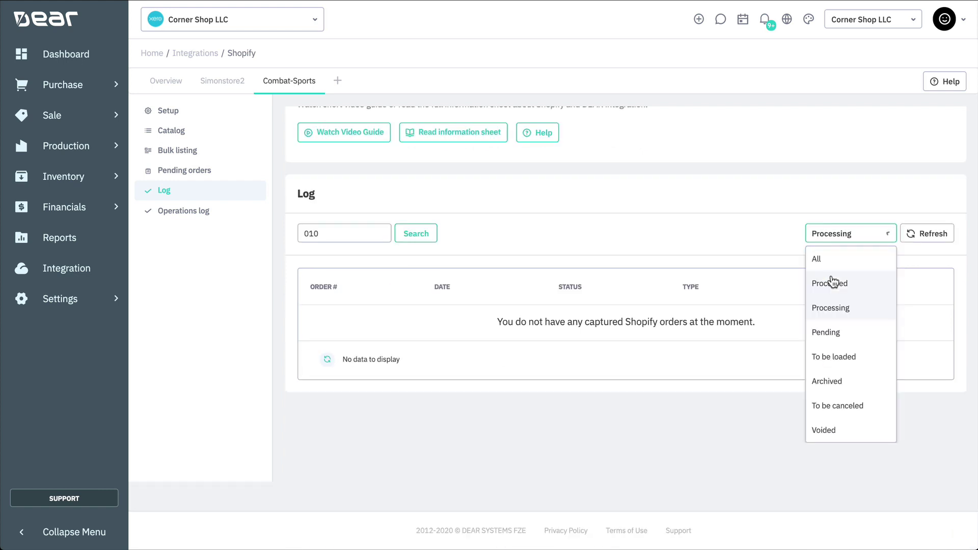
left_click(809, 258)
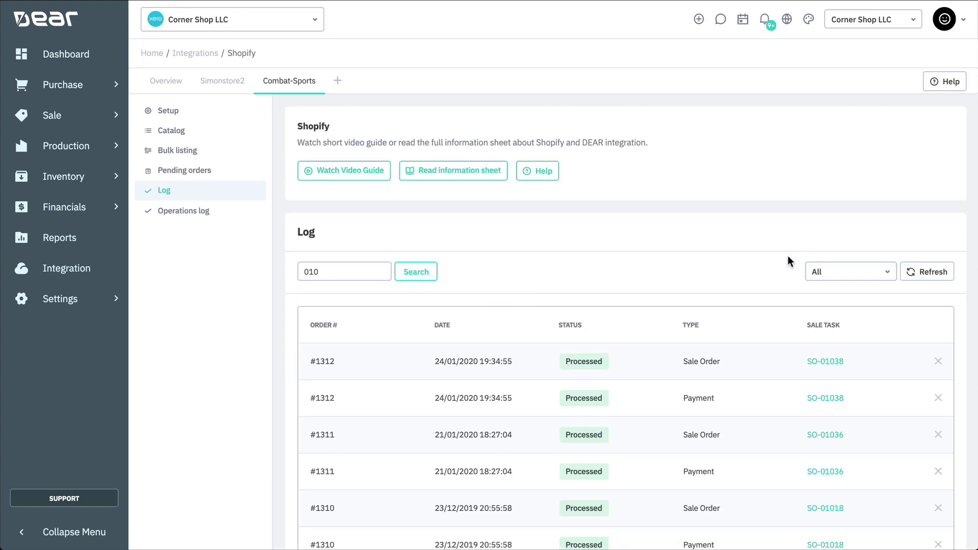
Open the Shopify operations log to review the recent bulk listing and order-loading entries
left_click(200, 212)
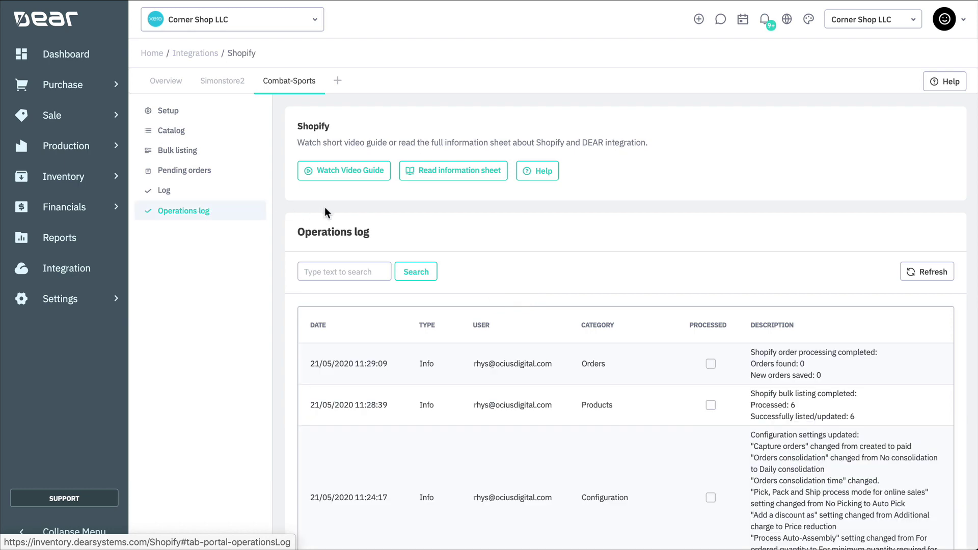
scroll(612, 255, "down", 1)
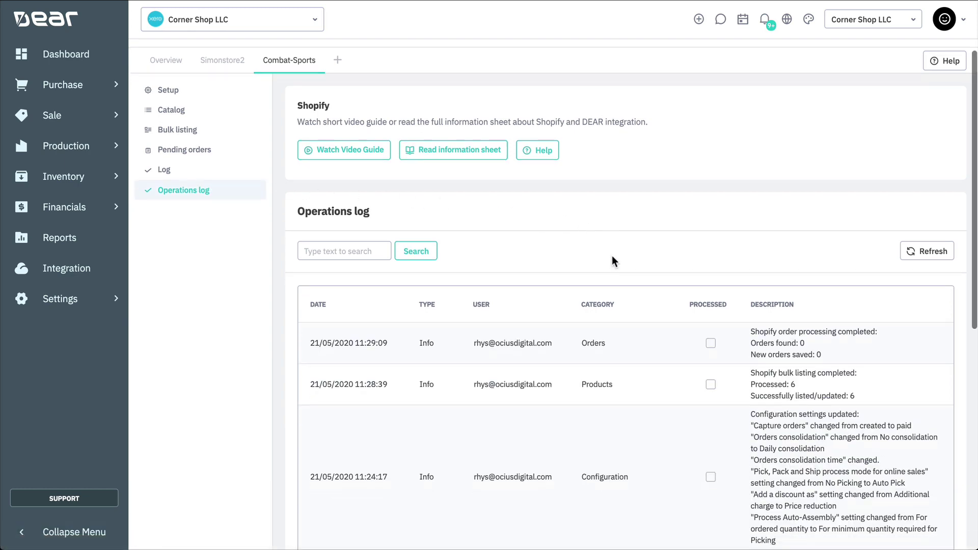
scroll(612, 255, "down", 2)
scroll(612, 256, "down", 2)
scroll(613, 261, "down", 2)
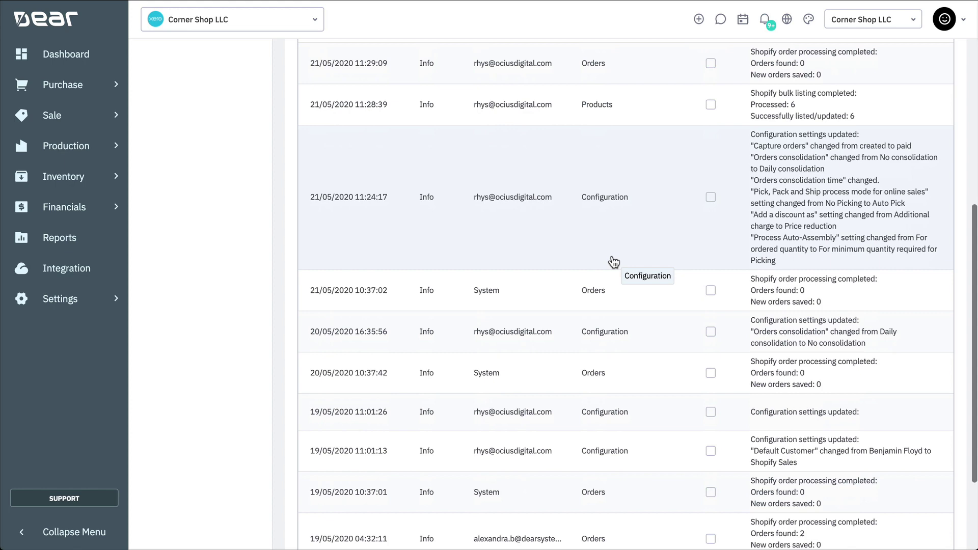
scroll(612, 262, "down", 2)
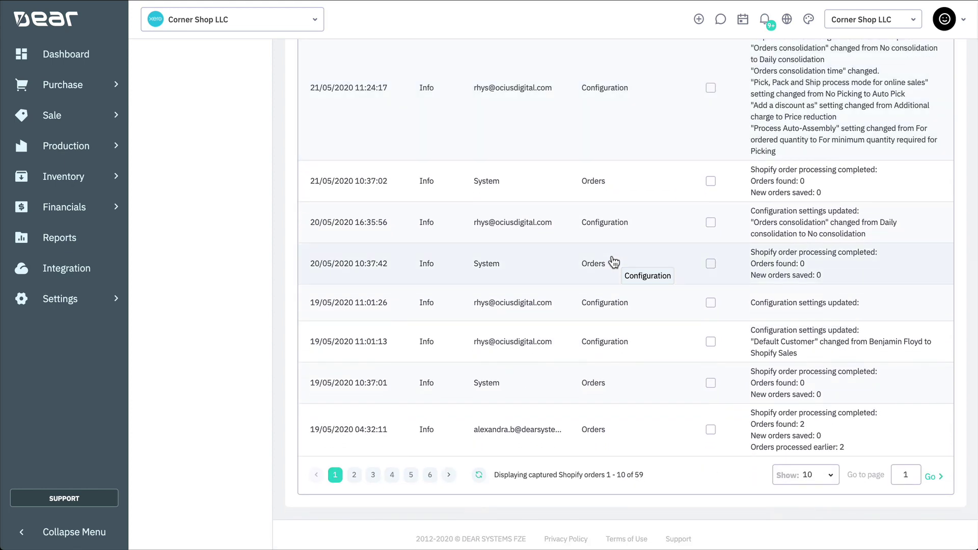
scroll(612, 261, "up", 1)
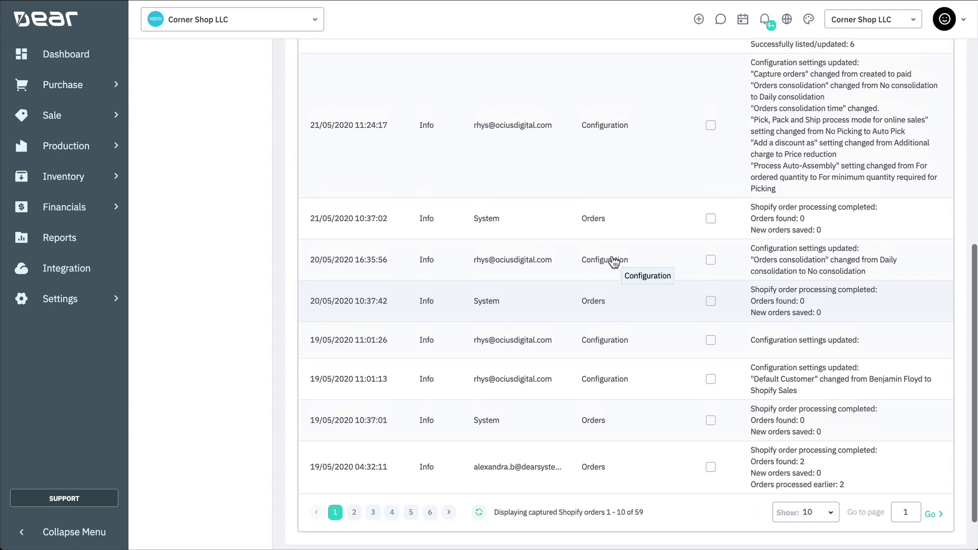
scroll(613, 261, "up", 3)
scroll(612, 262, "up", 3)
scroll(613, 261, "up", 1)
scroll(612, 260, "up", 1)
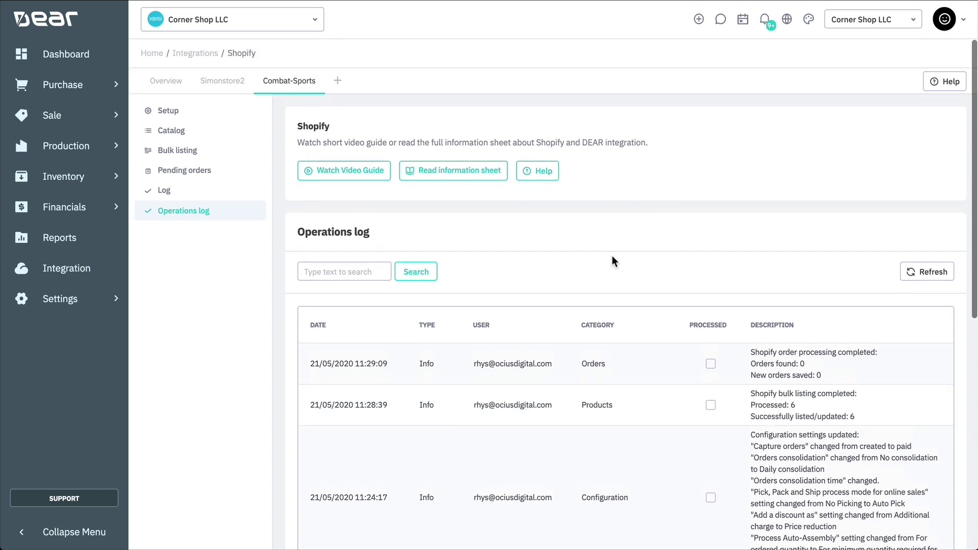